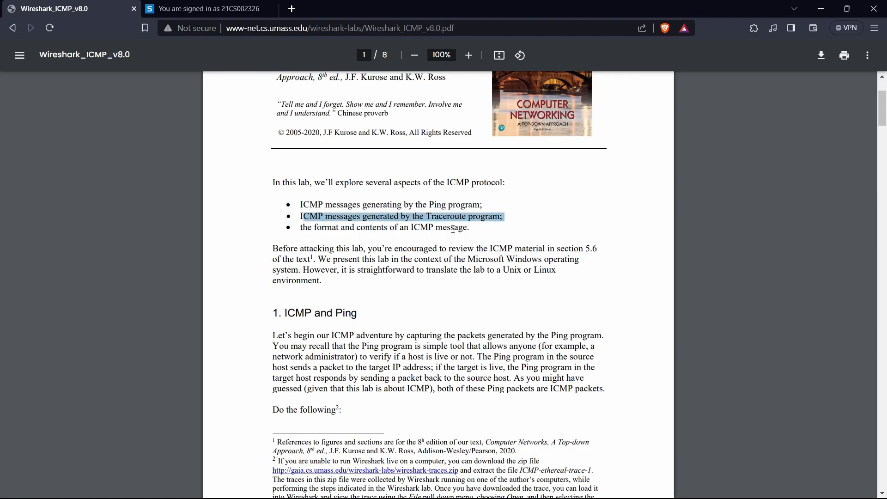
# Step: Read the ICMP lab's objectives, the "ICMP and Ping" introduction and the first instruction about opening Command Prompt
pyautogui.moveTo(314, 228); pyautogui.dragTo(468, 230)
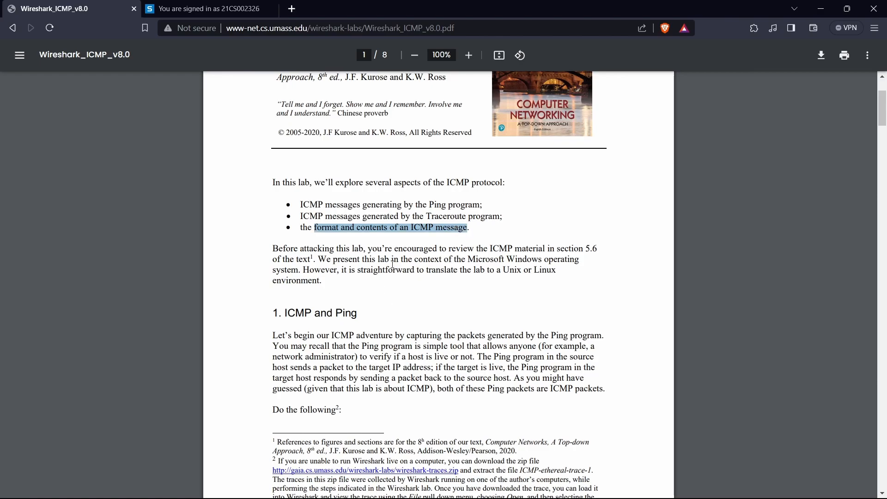
pyautogui.scroll(-6, 392, 264)
pyautogui.scroll(3, 379, 238)
pyautogui.moveTo(289, 143); pyautogui.dragTo(361, 141)
pyautogui.scroll(-1, 409, 259)
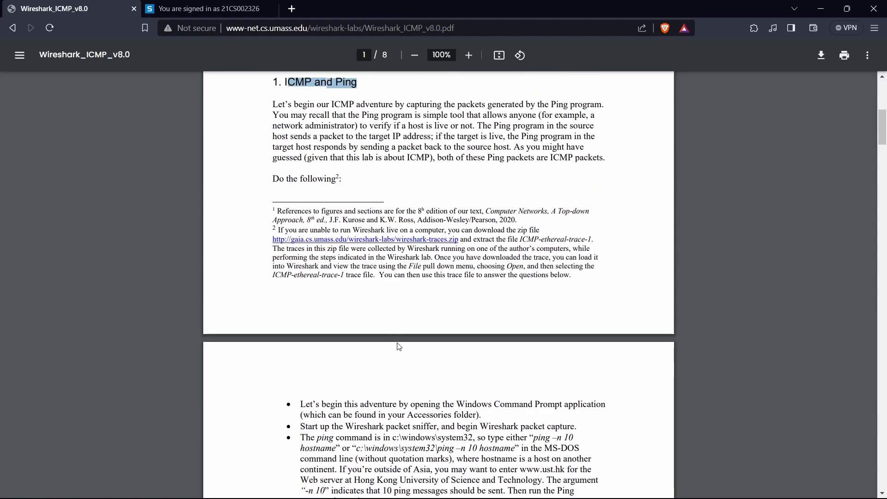
pyautogui.scroll(-1, 397, 347)
pyautogui.moveTo(457, 346); pyautogui.dragTo(592, 356)
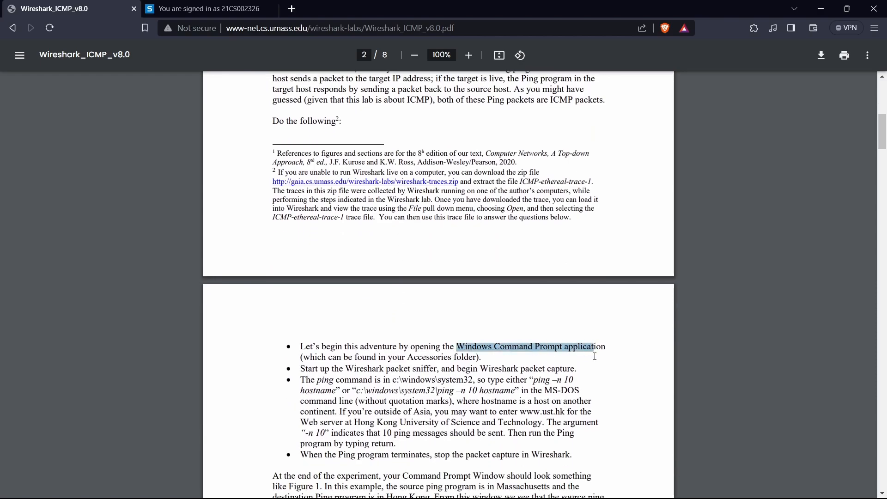
# Step: Open Command Prompt by running cmd and minimize its window
pyautogui.click(333, 487)
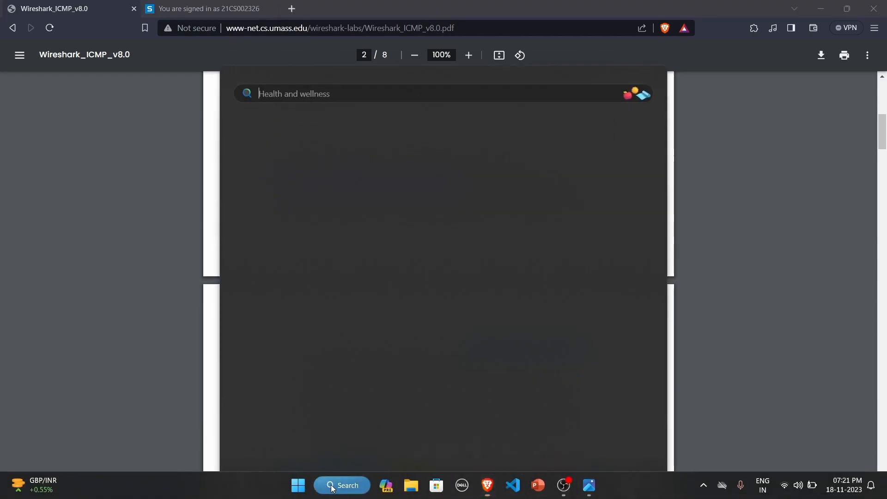
pyautogui.press('super+r')
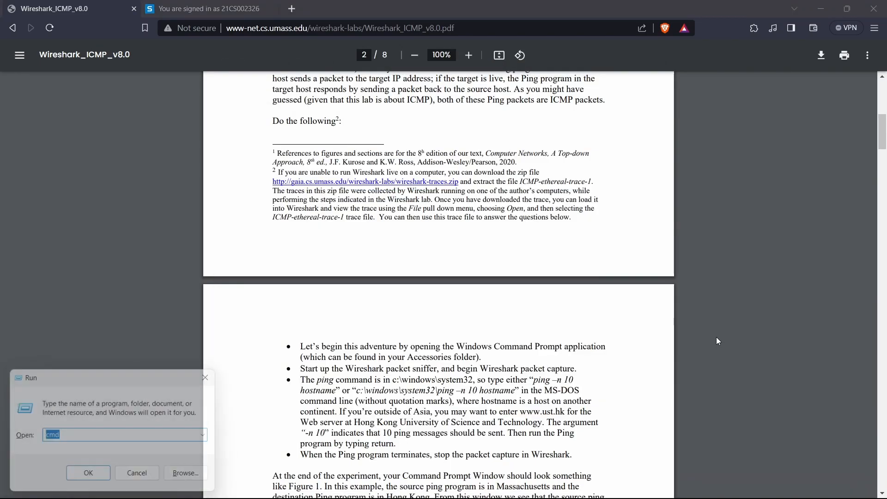
pyautogui.press('Return')
pyautogui.click(736, 131)
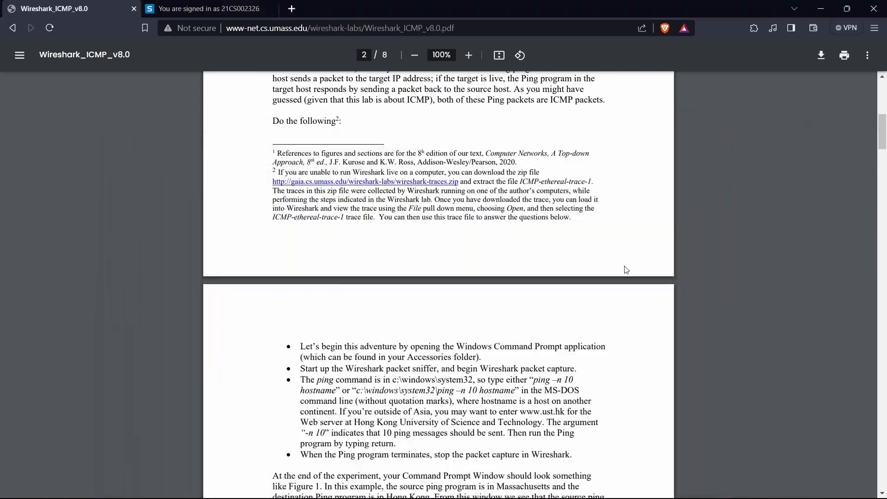
# Step: Read the packet capture instruction, launch Wireshark and start a live capture on the Wi-Fi interface
pyautogui.scroll(-2, 500, 333)
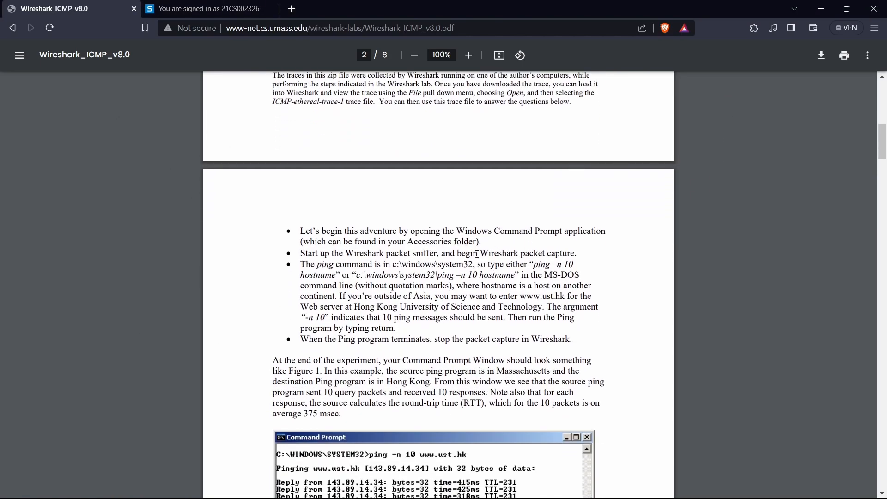
pyautogui.moveTo(578, 498)
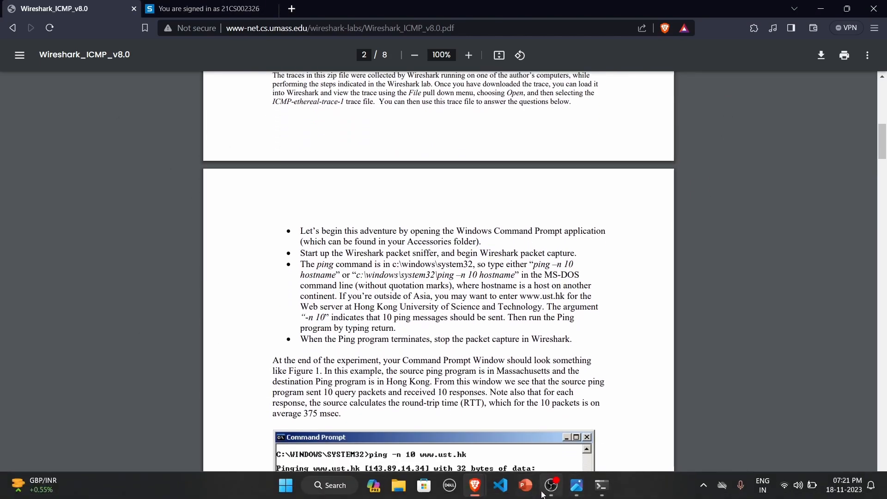
pyautogui.click(322, 486)
pyautogui.click(274, 291)
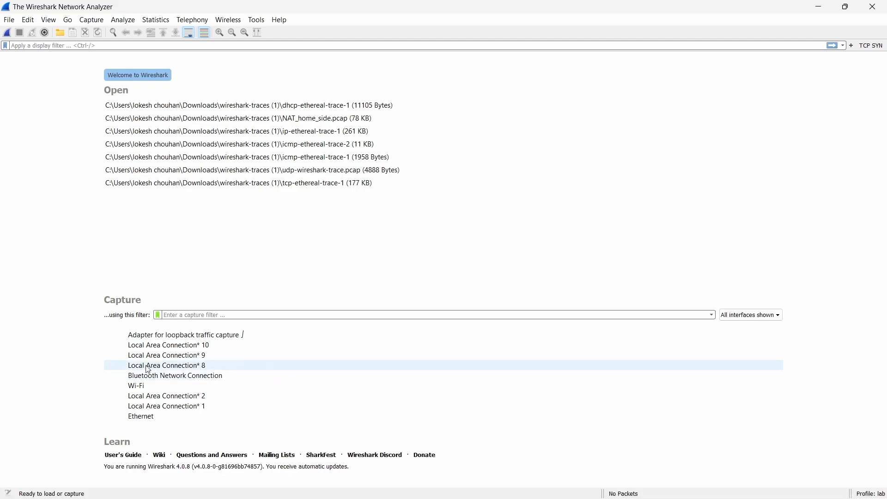
pyautogui.click(145, 337)
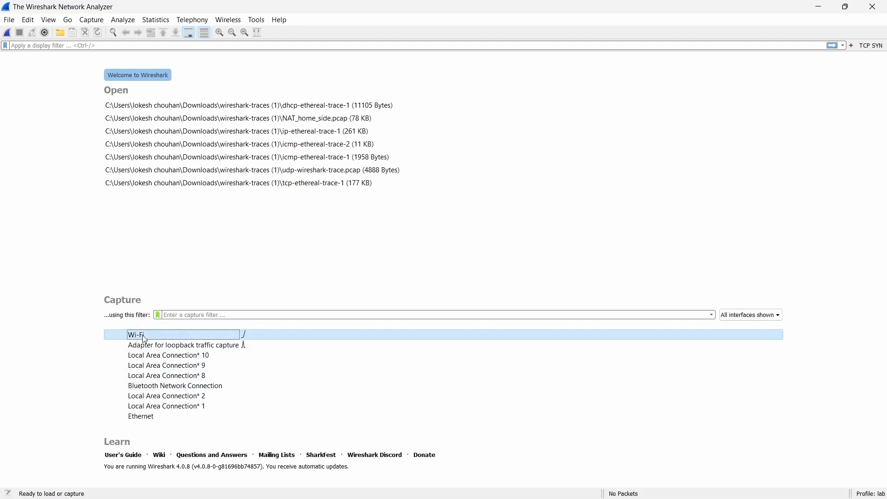
pyautogui.doubleClick(144, 337)
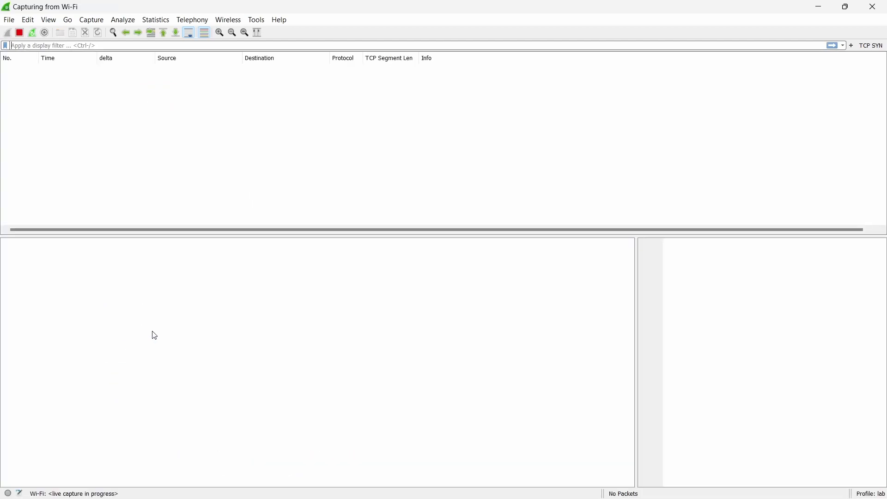
# Step: Copy the "ping -n 10 hostname" command from the lab instructions and try to run it in Command Prompt
pyautogui.click(823, 6)
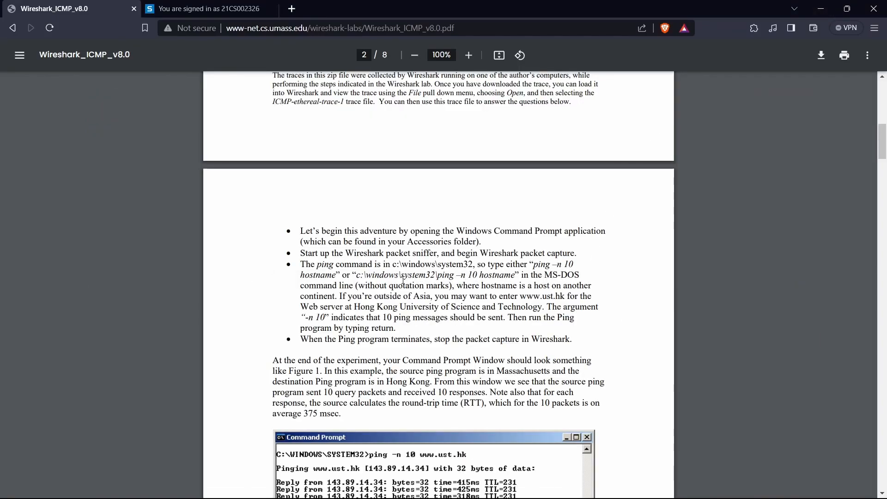
pyautogui.moveTo(533, 265); pyautogui.dragTo(336, 279)
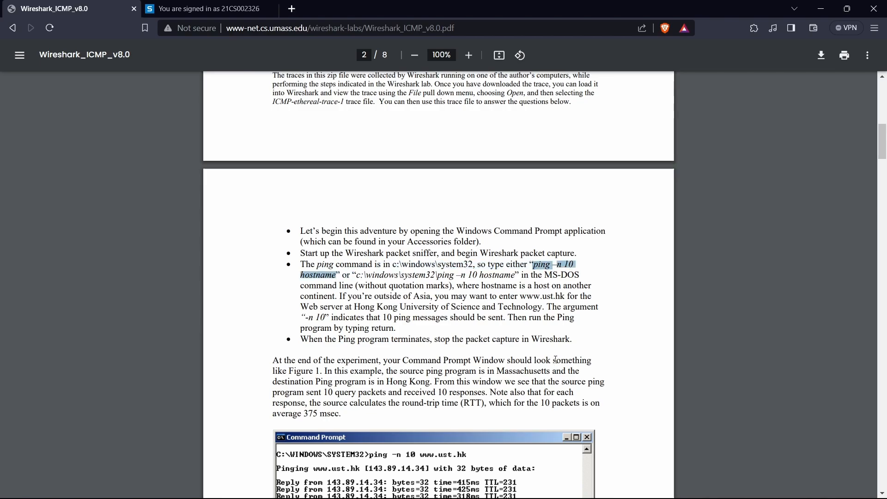
pyautogui.moveTo(649, 493)
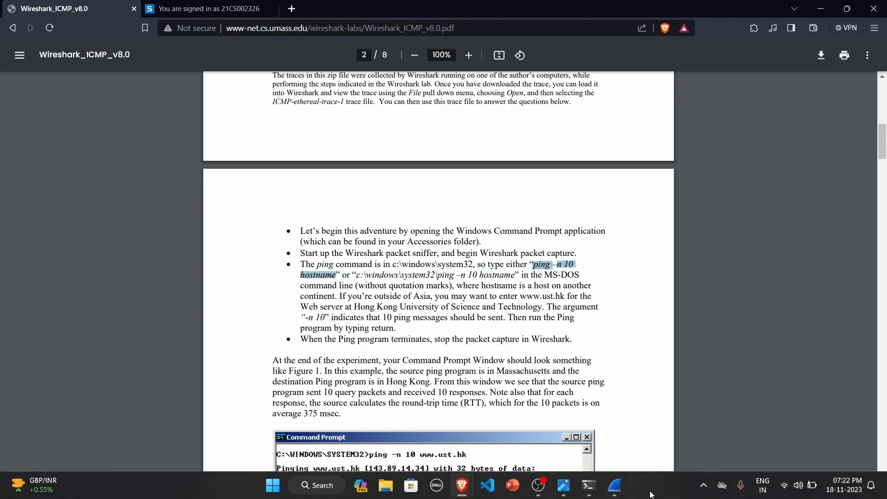
pyautogui.click(589, 487)
pyautogui.rightClick(286, 189)
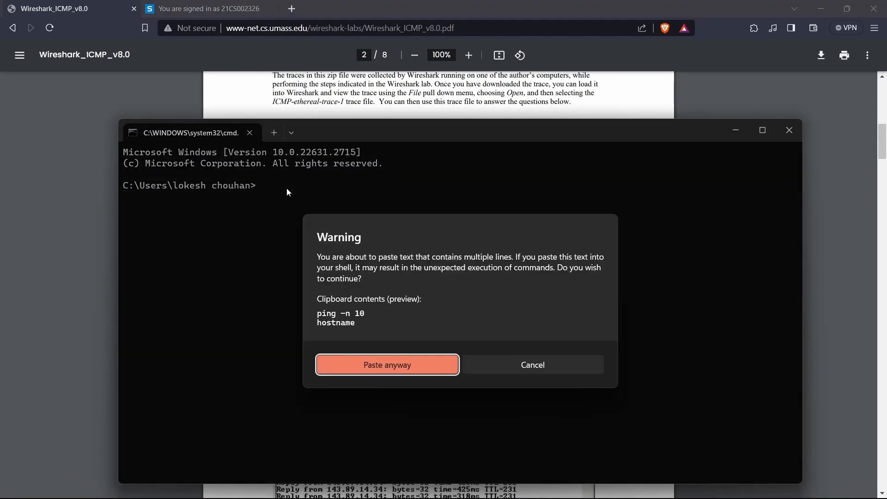
pyautogui.click(425, 362)
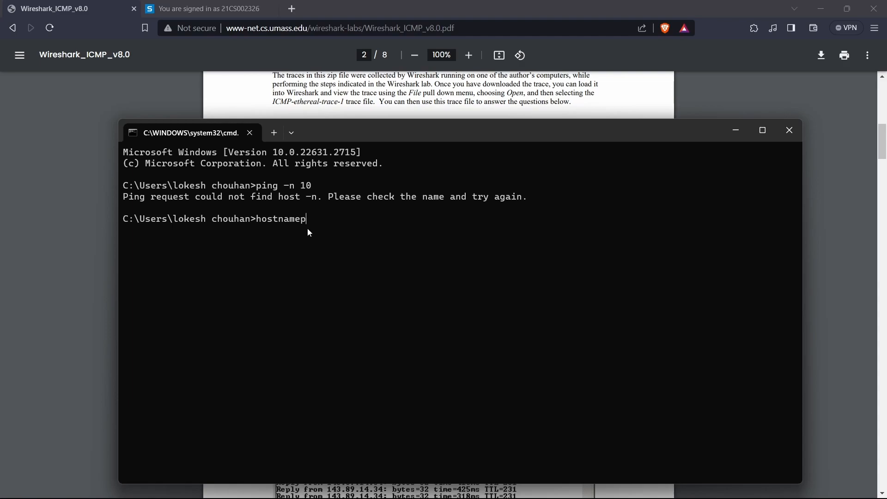
# Step: Clear the leftover pasted text and run "ping -n 10 spsu.ac.in" in Command Prompt, moving the window to keep its output in view
pyautogui.press('BackSpace')
pyautogui.press('BackSpace')
pyautogui.press('BackSpace')
pyautogui.press('BackSpace')
pyautogui.press('BackSpace')
pyautogui.press('BackSpace')
pyautogui.press('BackSpace')
pyautogui.press('BackSpace')
pyautogui.press('BackSpace')
pyautogui.press('BackSpace')
pyautogui.press('BackSpace')
pyautogui.press('BackSpace')
pyautogui.write('ping -n')
pyautogui.moveTo(608, 138); pyautogui.dragTo(610, 170)
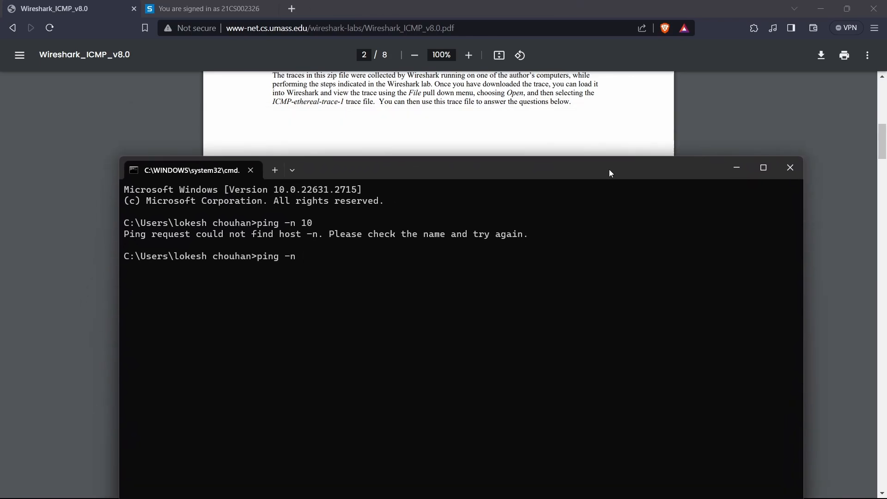
pyautogui.write('10 spsu.ac.in')
pyautogui.press('Return')
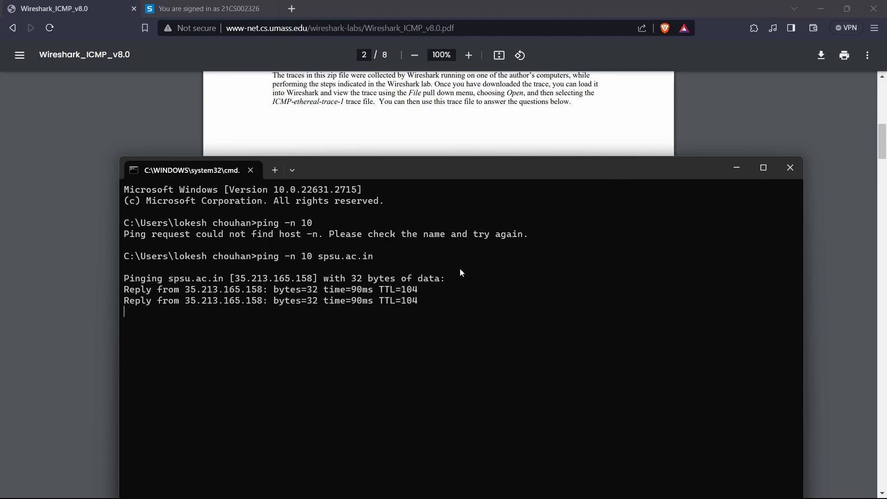
pyautogui.moveTo(493, 170); pyautogui.dragTo(493, 86)
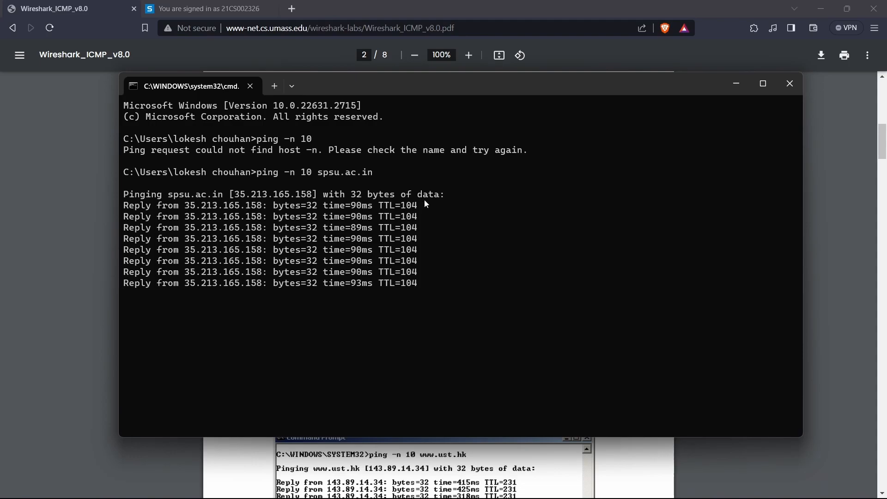
# Step: Check the lab instructions and the ping output for spsu.ac.in in Command Prompt
pyautogui.click(736, 93)
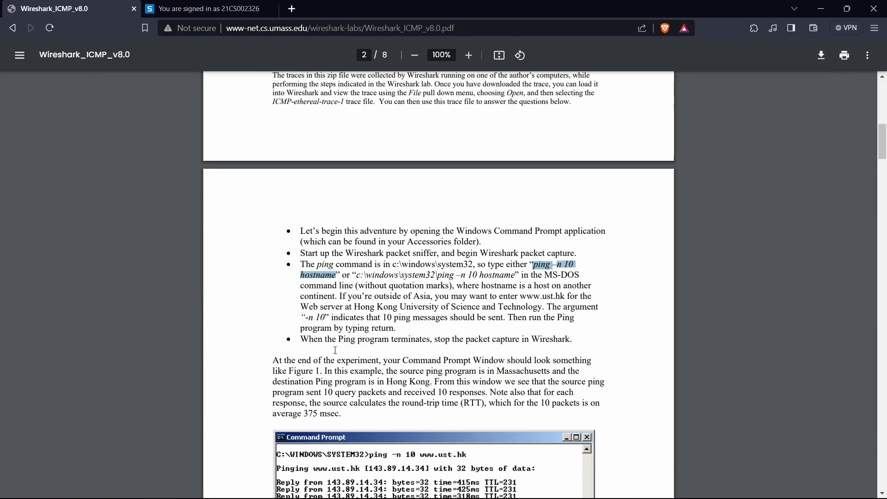
pyautogui.moveTo(546, 494)
pyautogui.click(588, 485)
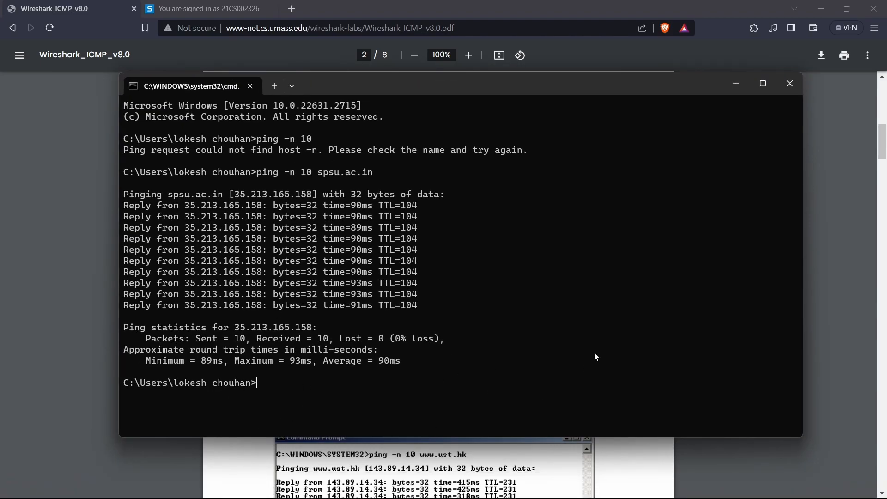
pyautogui.click(739, 89)
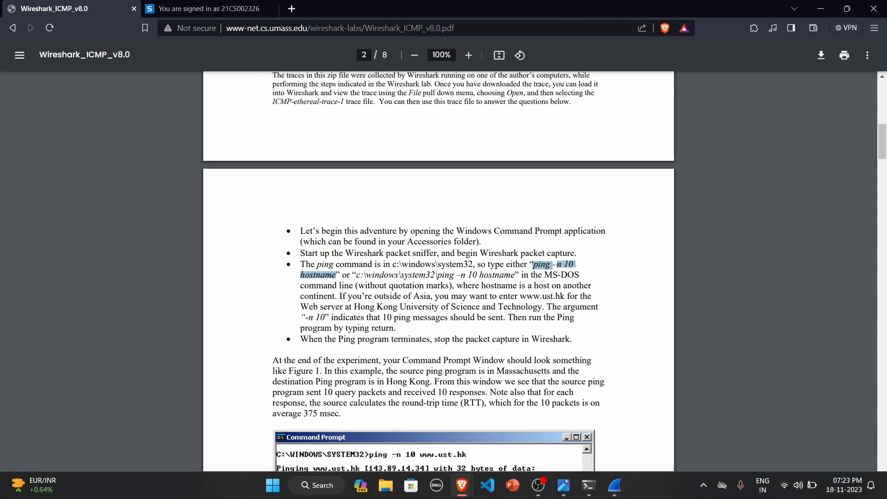
# Step: Switch to Wireshark, stop the Wi-Fi capture and inspect the malformed packet entry in the details of frame 1
pyautogui.click(614, 485)
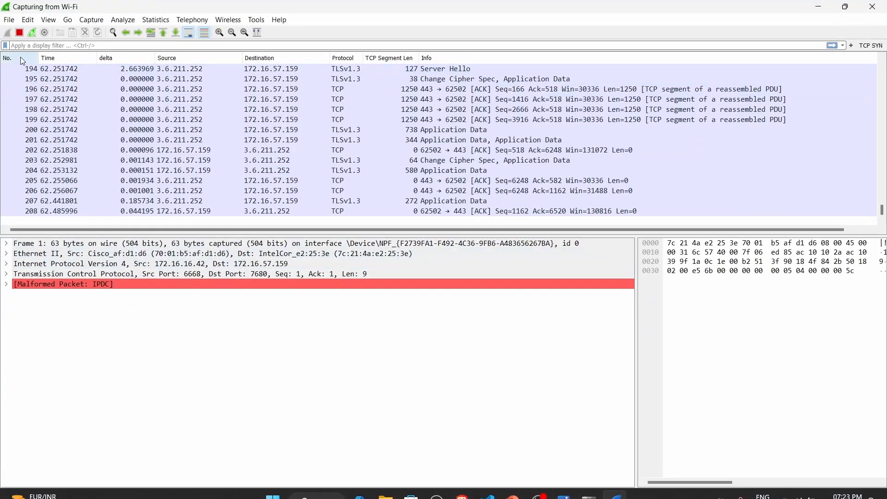
pyautogui.click(19, 34)
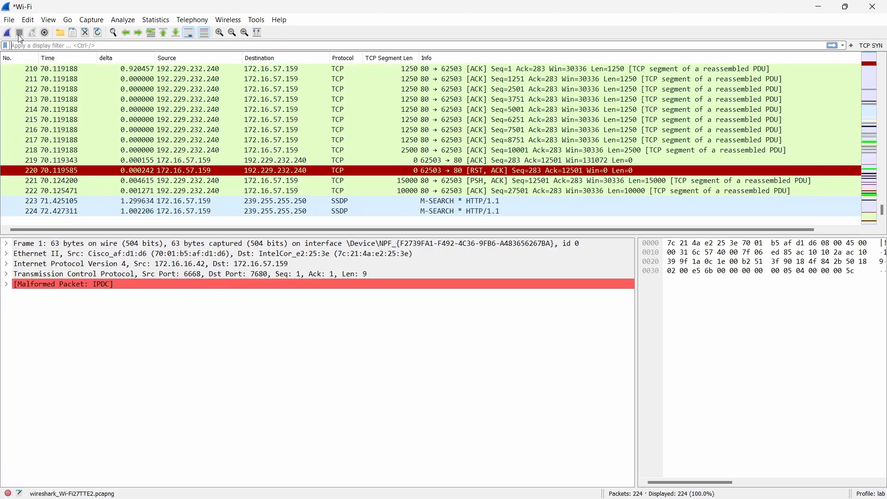
pyautogui.click(6, 285)
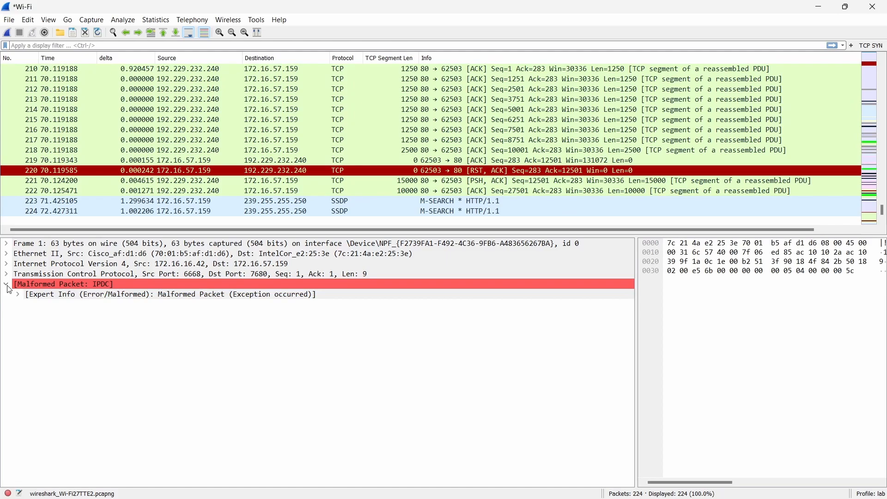
pyautogui.click(7, 285)
# Step: Quit Wireshark without saving the captured packets and close the Command Prompt window
pyautogui.moveTo(369, 497)
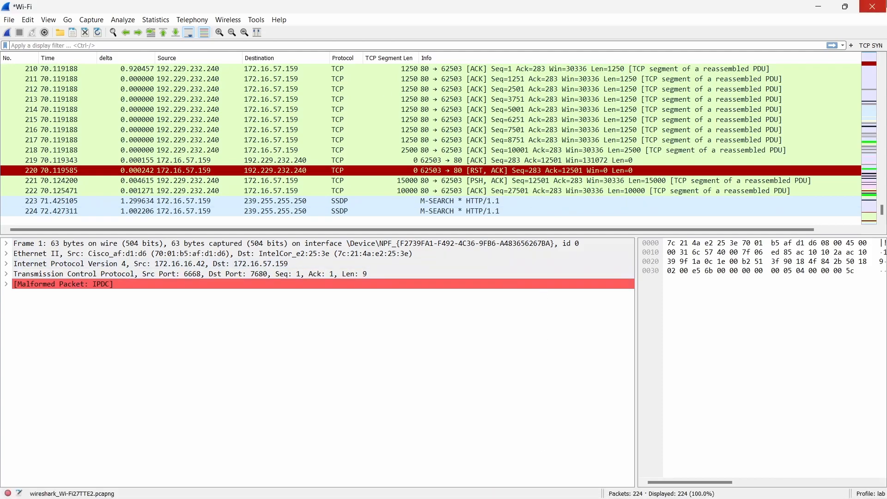
pyautogui.click(872, 6)
pyautogui.click(470, 268)
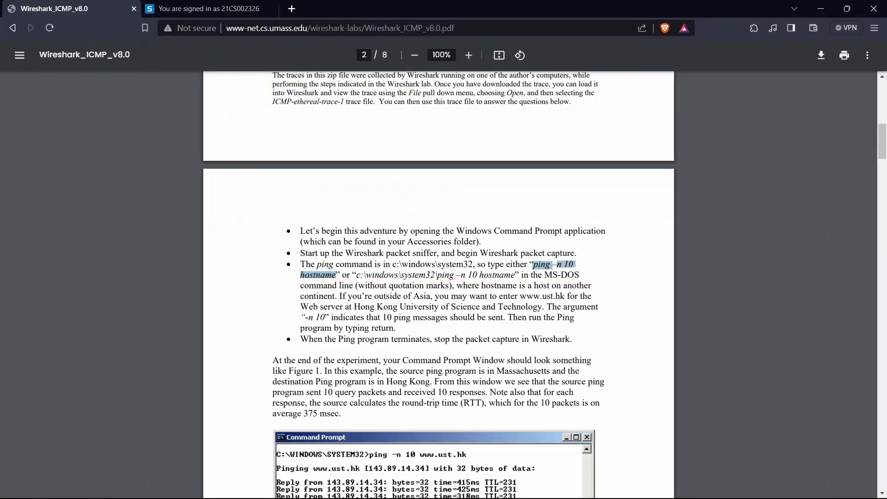
pyautogui.moveTo(474, 493)
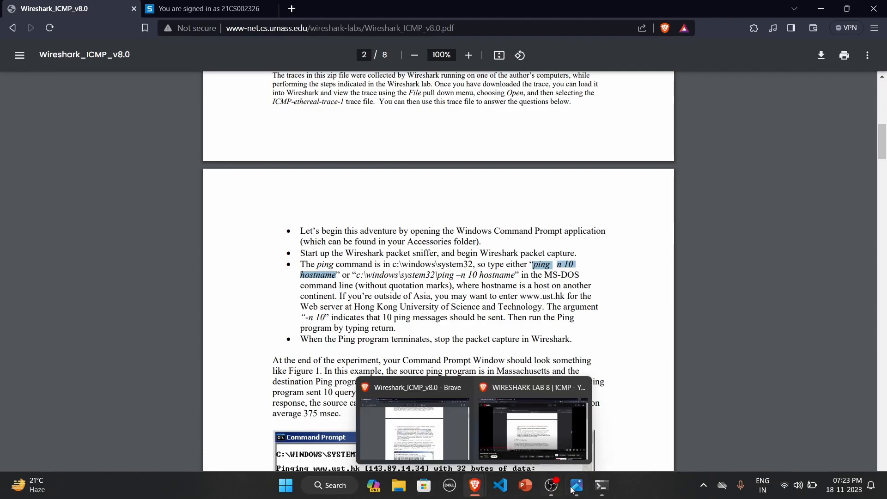
pyautogui.click(329, 485)
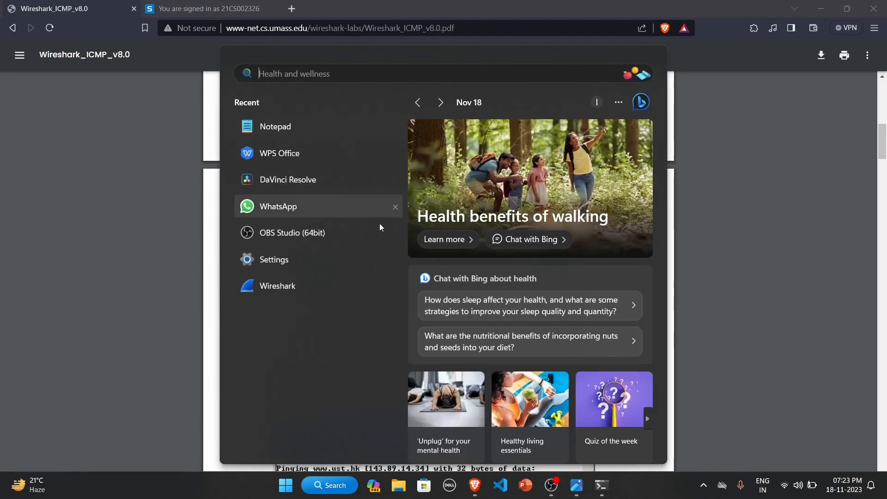
pyautogui.moveTo(601, 486)
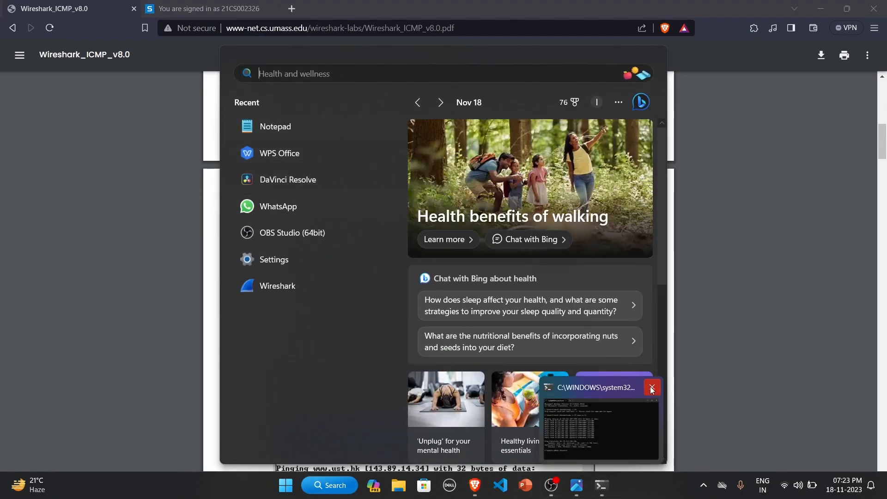
pyautogui.click(652, 390)
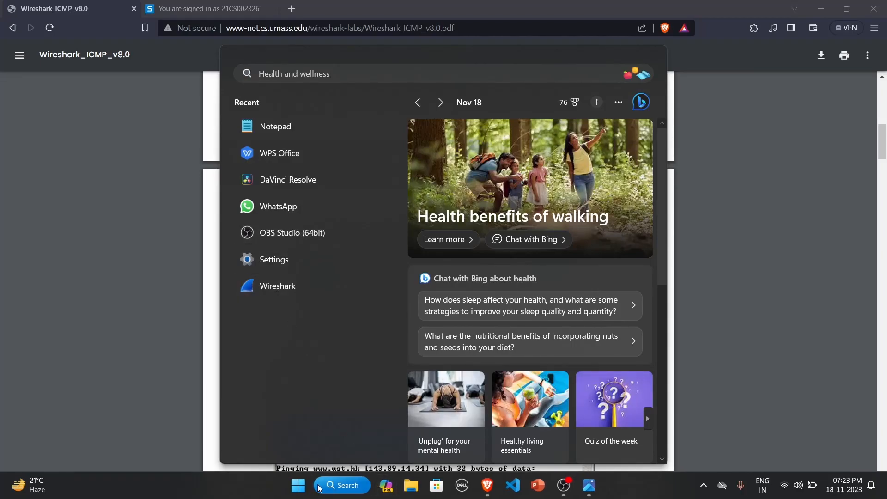
# Step: Open a fresh Command Prompt window, keeping it minimized, and launch Wireshark again
pyautogui.click(319, 486)
pyautogui.press('super+r')
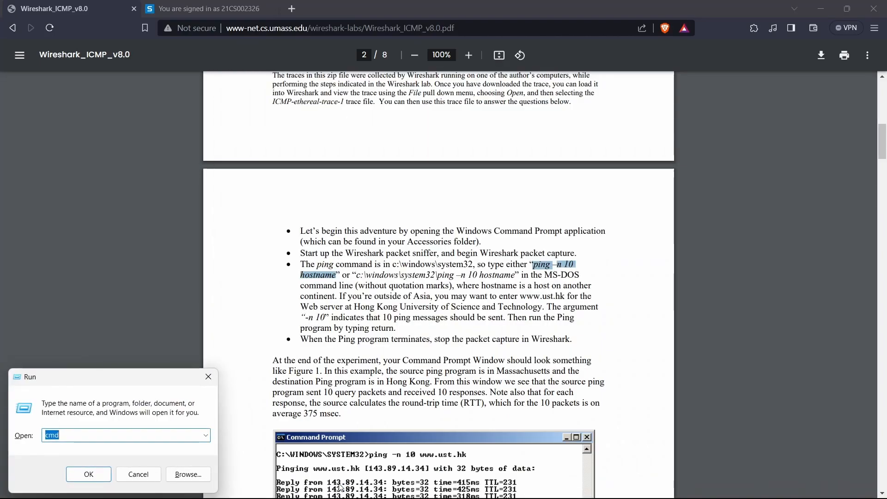
pyautogui.press('Return')
pyautogui.click(735, 130)
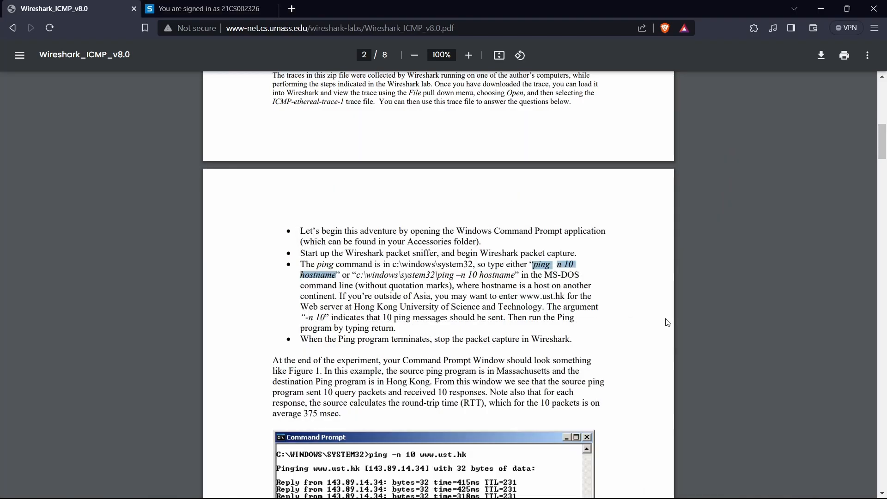
pyautogui.click(324, 484)
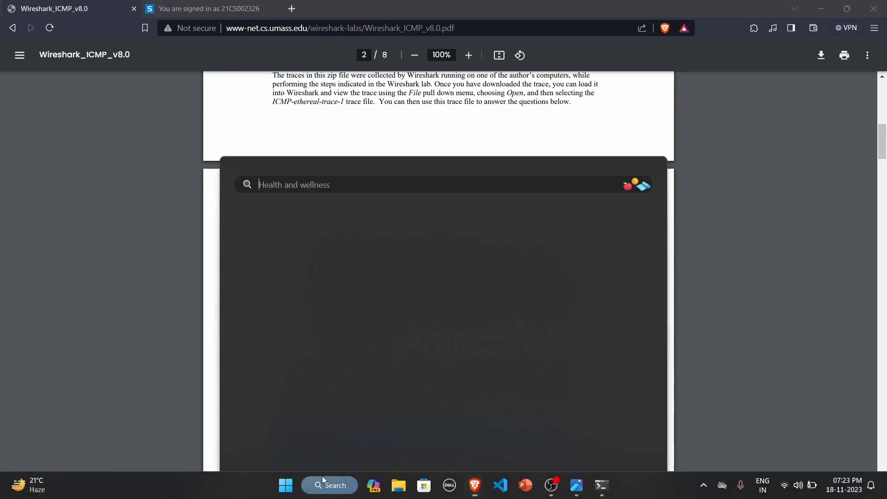
pyautogui.click(273, 282)
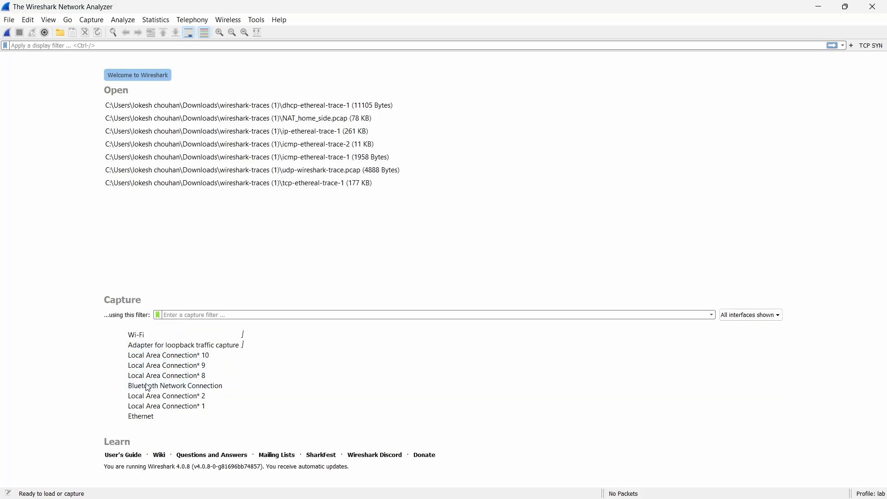
# Step: Start a packet capture on the Wi-Fi interface and minimize Wireshark while it runs
pyautogui.click(143, 338)
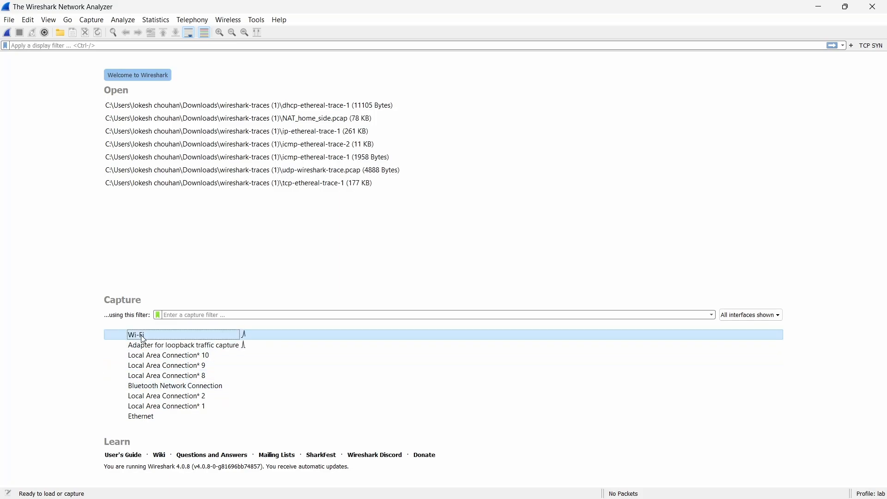
pyautogui.doubleClick(144, 339)
pyautogui.click(820, 6)
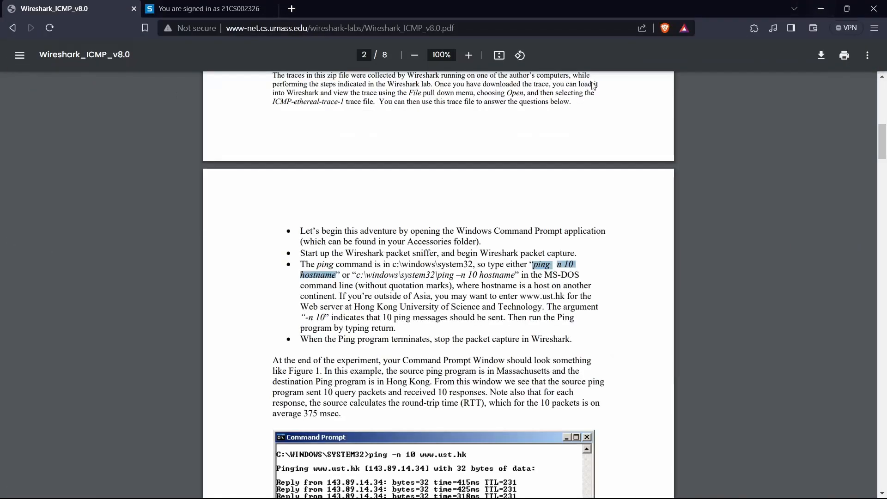
# Step: Switch to Command Prompt and ping spsu.ac.in 10 times with ping -n 10 spsu.ac.in
pyautogui.click(584, 493)
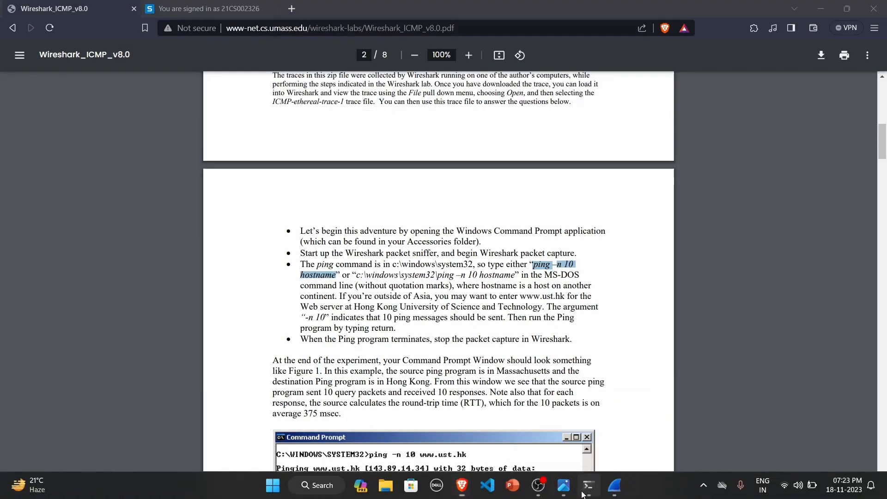
pyautogui.write('ping ')
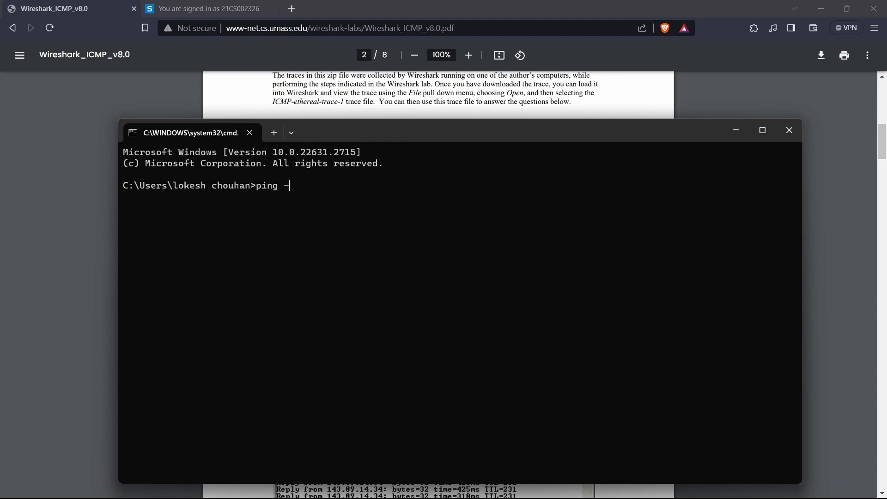
pyautogui.write('-n 10 spsu.aci')
pyautogui.write('in')
pyautogui.press('Return')
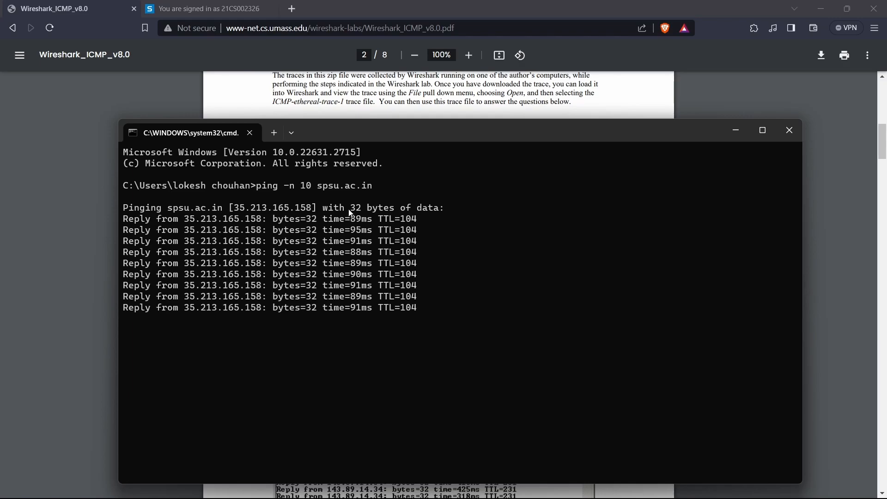
# Step: Minimize Command Prompt, switch to Wireshark and stop the Wi-Fi capture
pyautogui.click(737, 132)
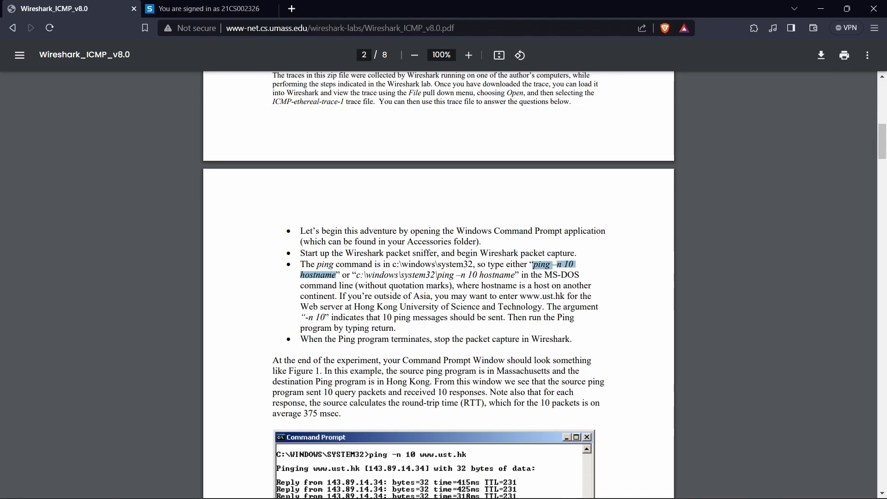
pyautogui.click(619, 491)
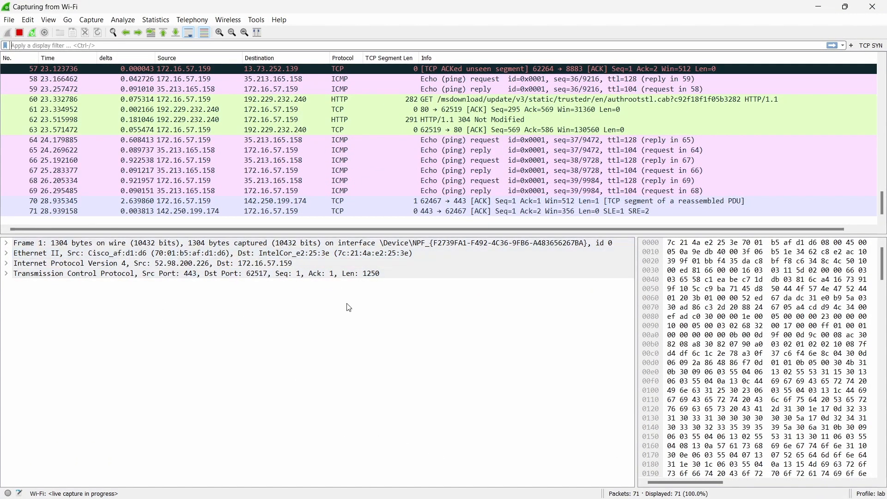
pyautogui.click(20, 33)
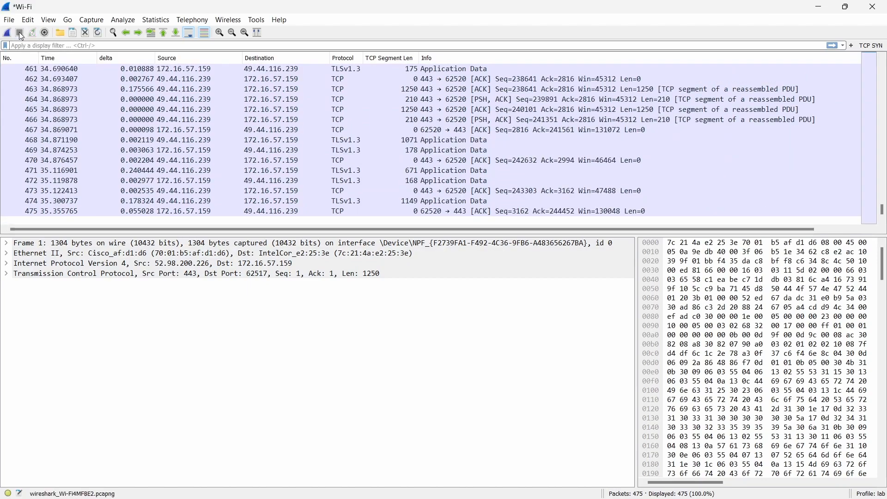
# Step: Return to the lab PDF and read the instructions following the ping example about filtering the Wireshark output
pyautogui.click(817, 6)
pyautogui.scroll(-1, 458, 294)
pyautogui.scroll(-5, 458, 294)
pyautogui.scroll(6, 457, 323)
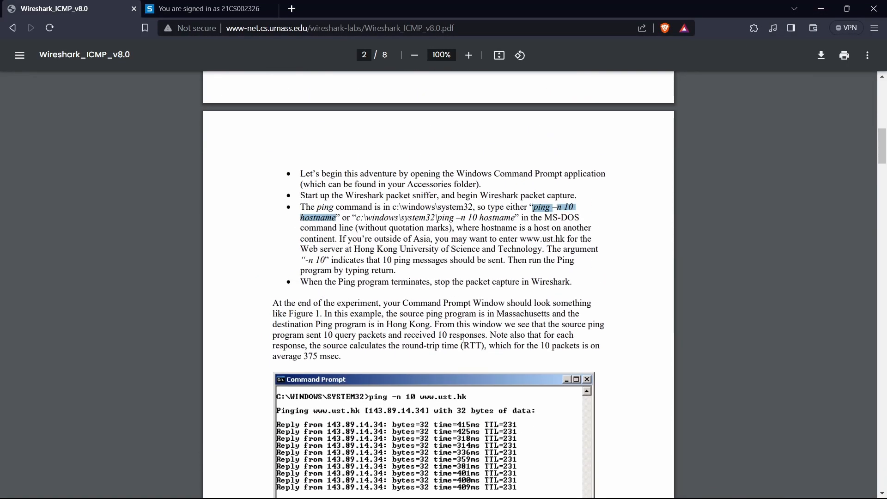
pyautogui.scroll(-7, 458, 339)
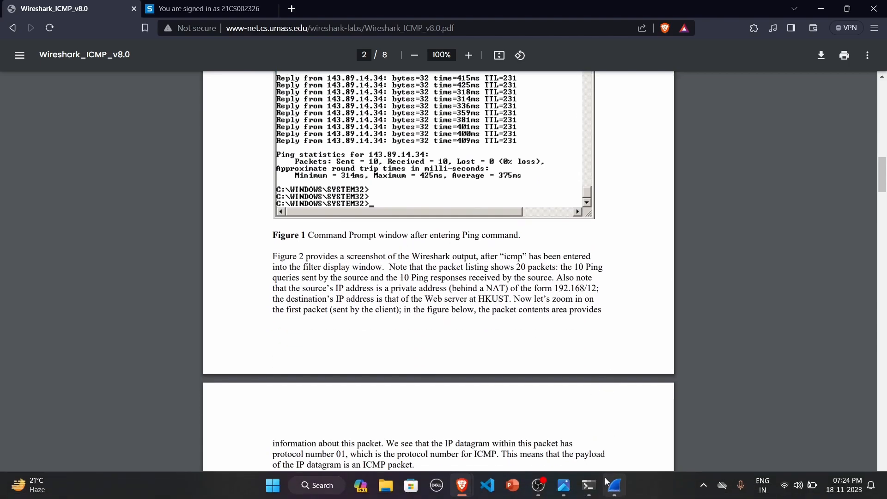
pyautogui.moveTo(596, 492)
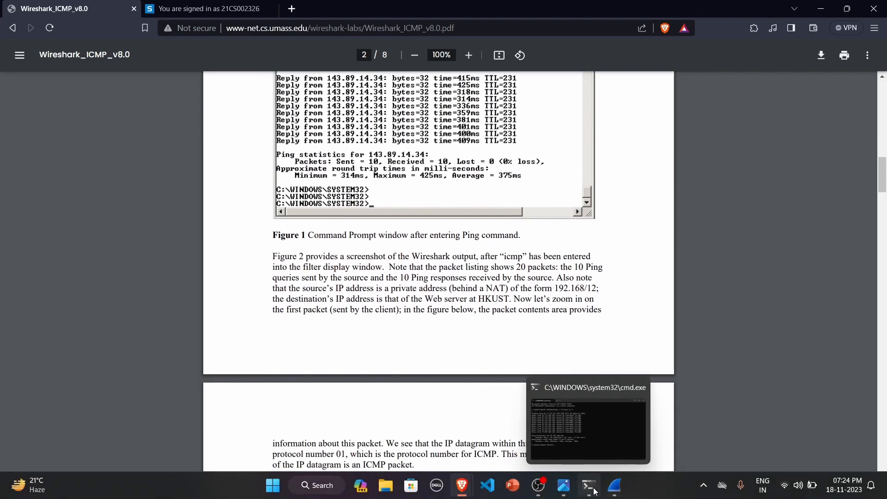
# Step: Switch to Wireshark and apply the display filter icmp to the captured packets
pyautogui.click(622, 493)
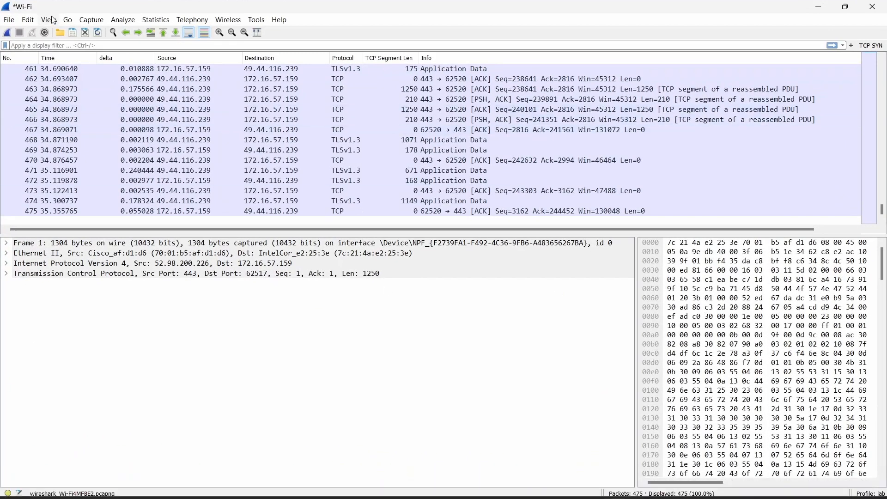
pyautogui.write('i')
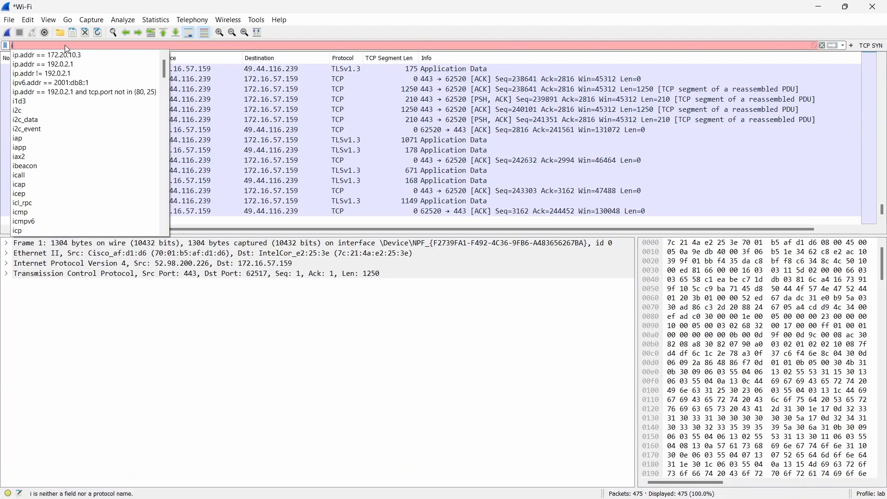
pyautogui.write('cm')
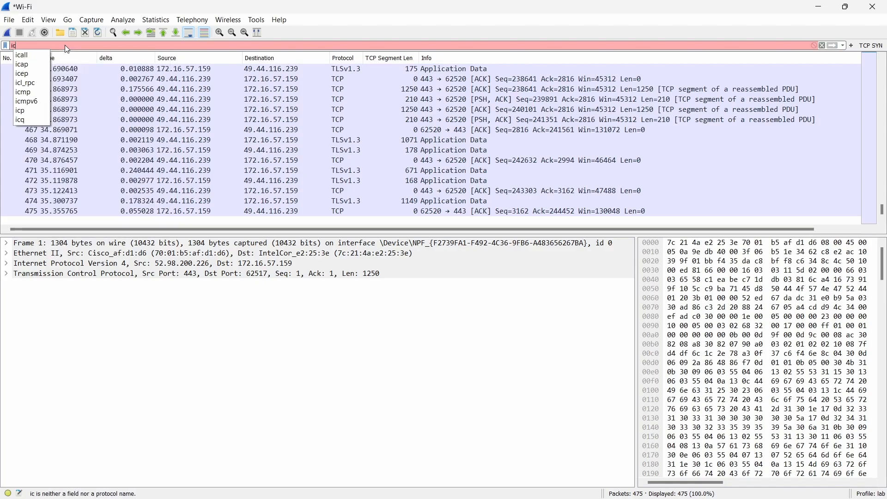
pyautogui.write('p')
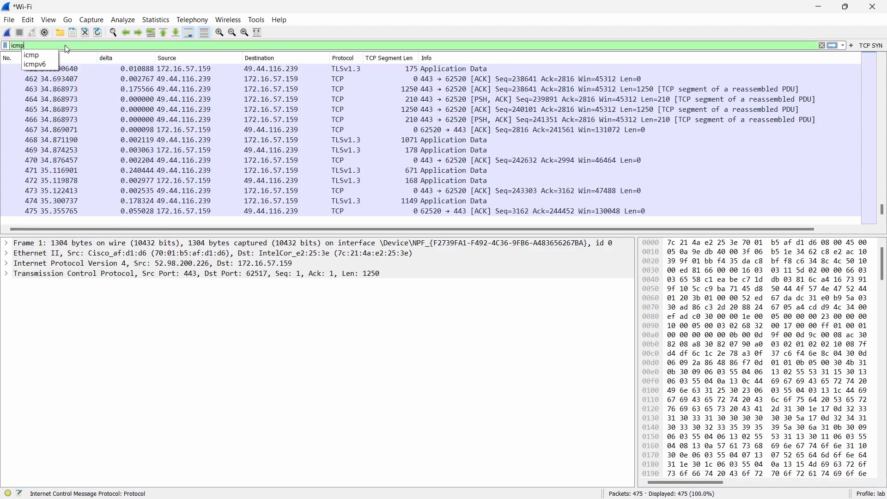
pyautogui.press('Return')
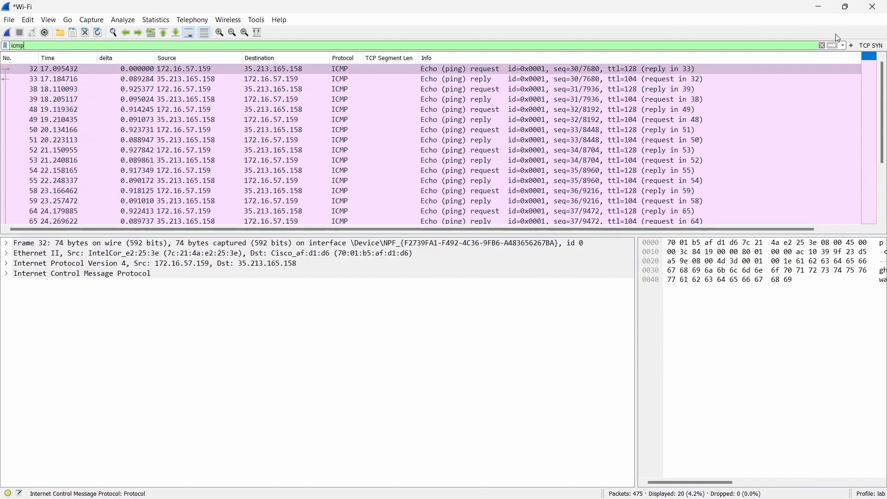
# Step: Go to the hand-in questions in the lab PDF and highlight question 1's part on the host's IP address
pyautogui.click(816, 6)
pyautogui.scroll(-10, 467, 237)
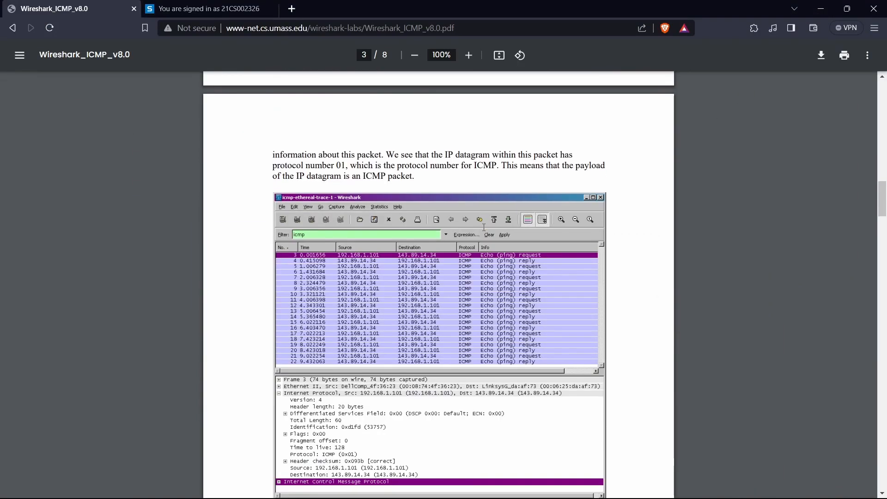
pyautogui.scroll(-15, 467, 238)
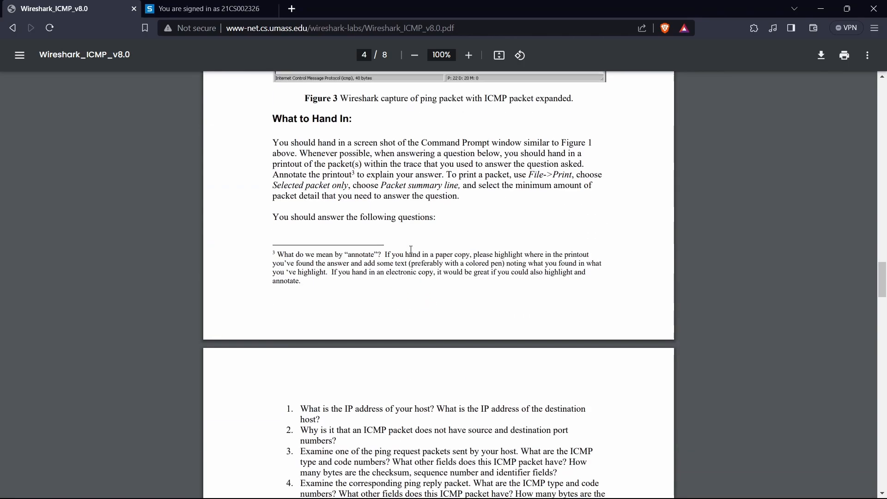
pyautogui.scroll(-5, 416, 220)
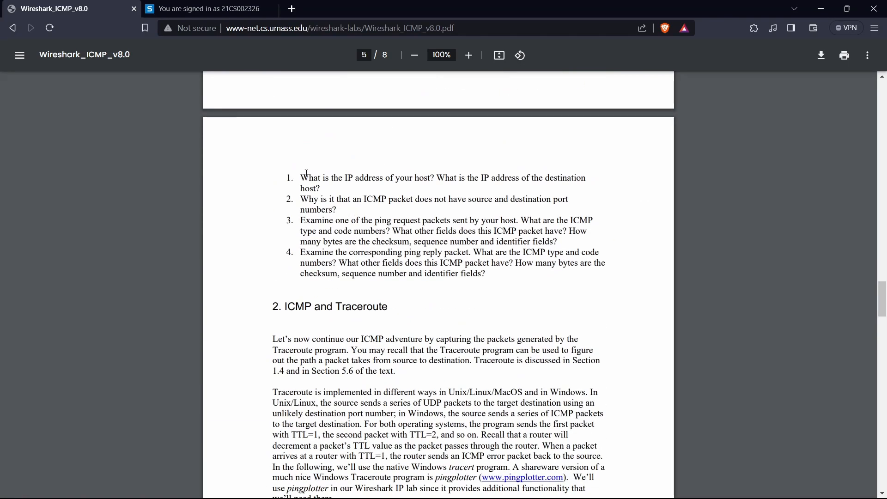
pyautogui.moveTo(299, 177); pyautogui.dragTo(421, 187)
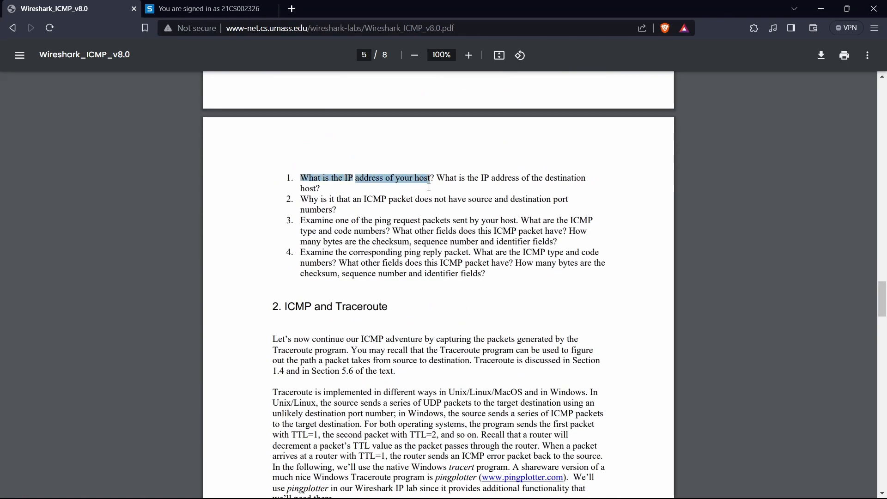
# Step: Switch to Wireshark and expand only the Internet Protocol Version 4 details of frame 32 to examine the source address
pyautogui.click(820, 8)
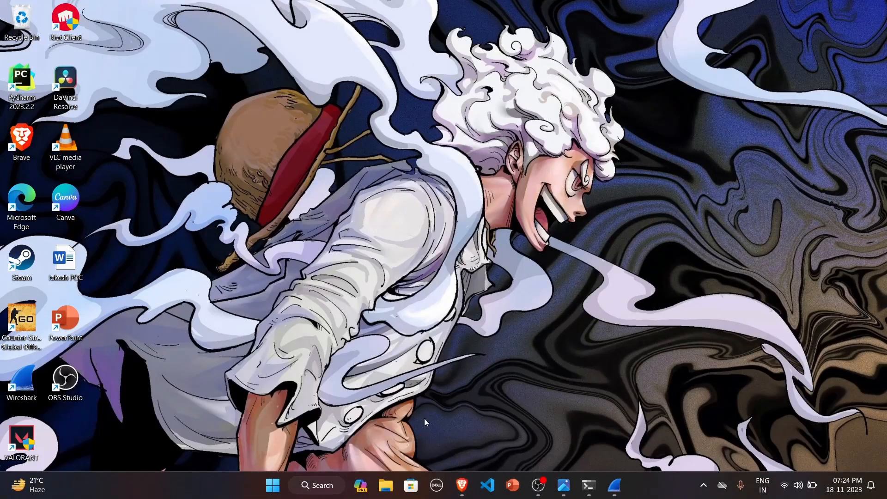
pyautogui.click(560, 488)
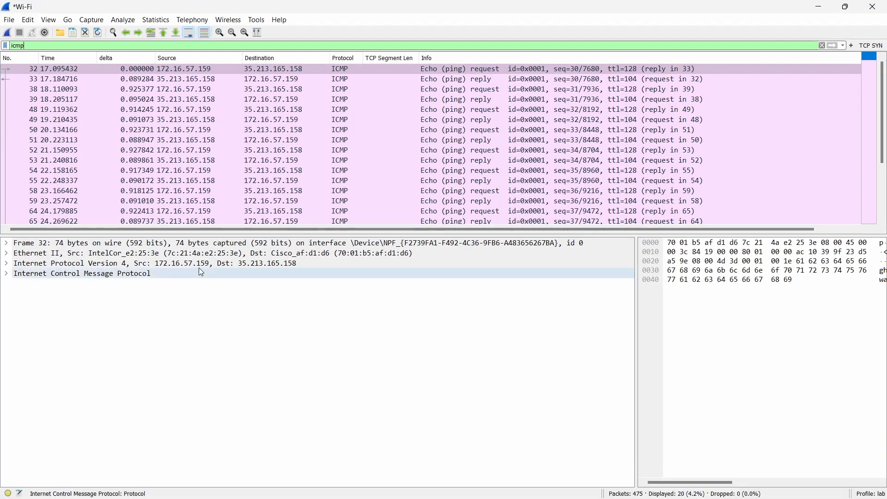
pyautogui.click(7, 275)
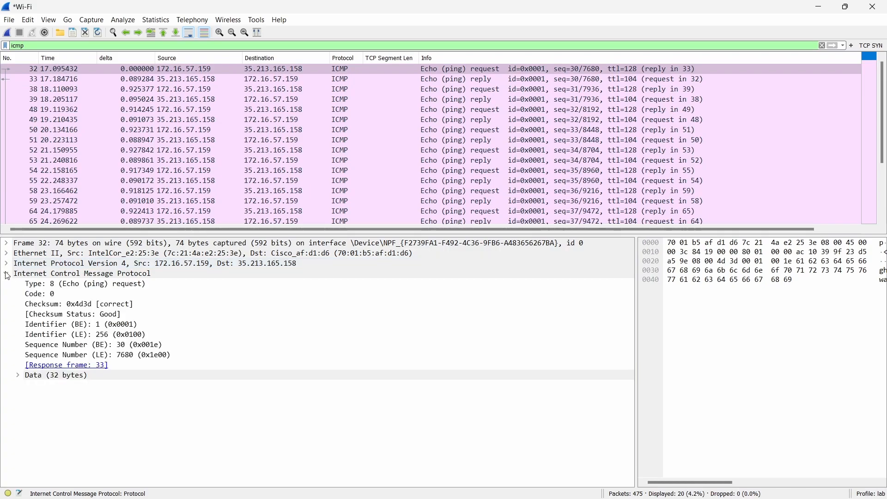
pyautogui.click(7, 274)
pyautogui.click(6, 263)
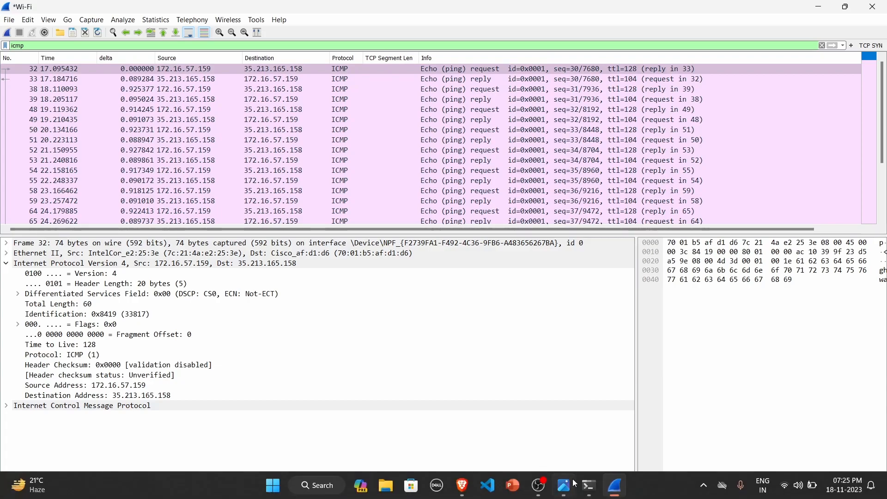
# Step: Highlight the destination IP question in the lab PDF, and select the Destination Address field of frame 32 in Wireshark
pyautogui.moveTo(563, 490)
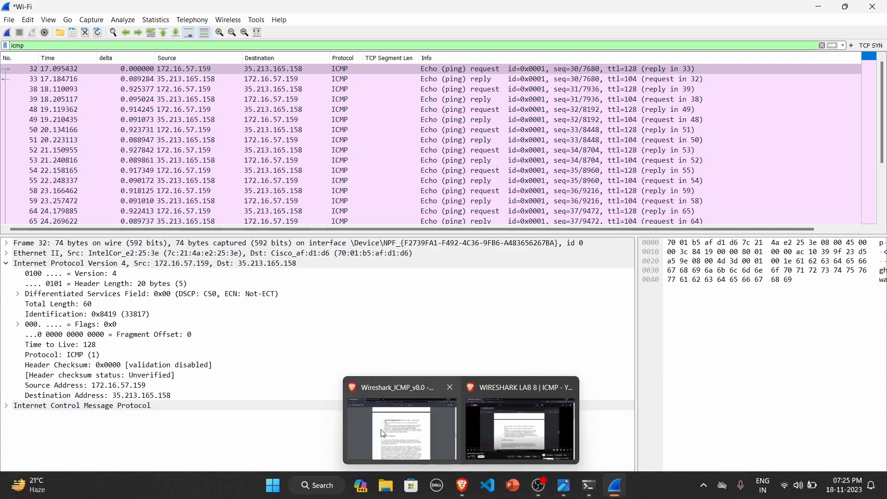
pyautogui.click(393, 425)
pyautogui.moveTo(436, 178); pyautogui.dragTo(574, 178)
pyautogui.click(821, 9)
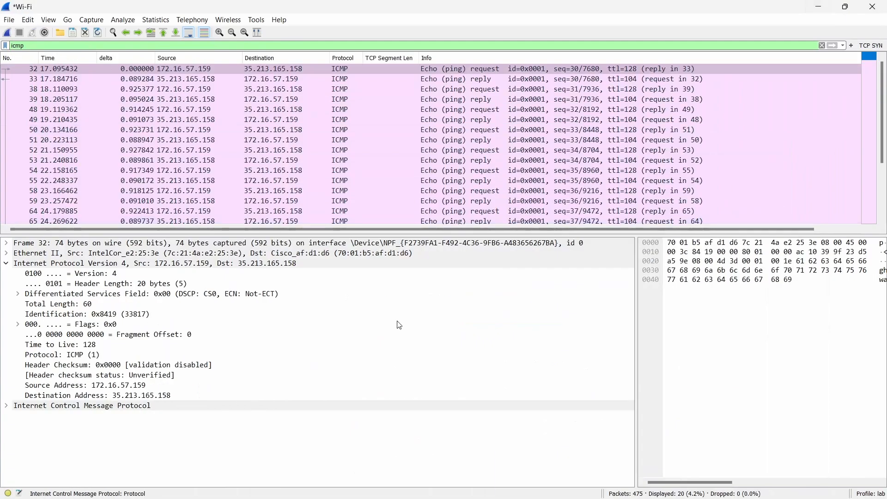
pyautogui.moveTo(122, 395)
pyautogui.mouseDown()
pyautogui.moveTo(138, 392)
pyautogui.moveTo(133, 405)
pyautogui.mouseUp()
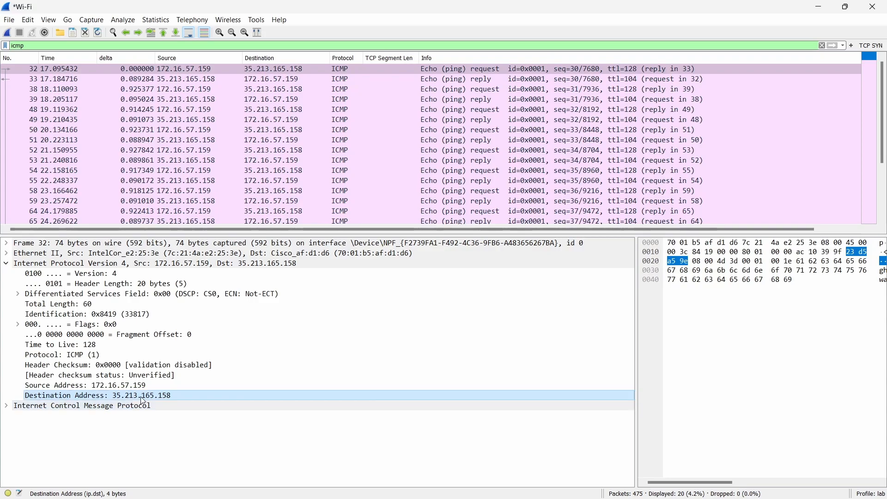
# Step: Return to the lab PDF and read question 2 on why ICMP packets have no source and destination port numbers
pyautogui.click(818, 13)
pyautogui.moveTo(462, 486)
pyautogui.click(397, 423)
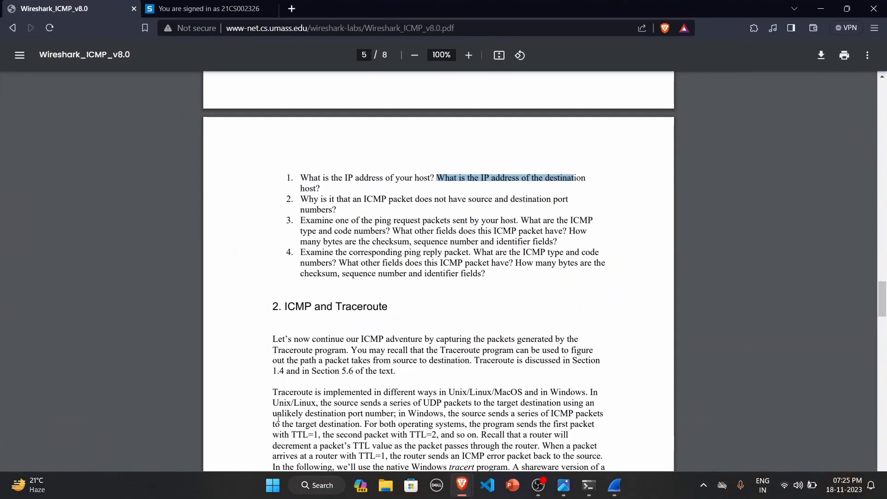
pyautogui.scroll(1, 372, 261)
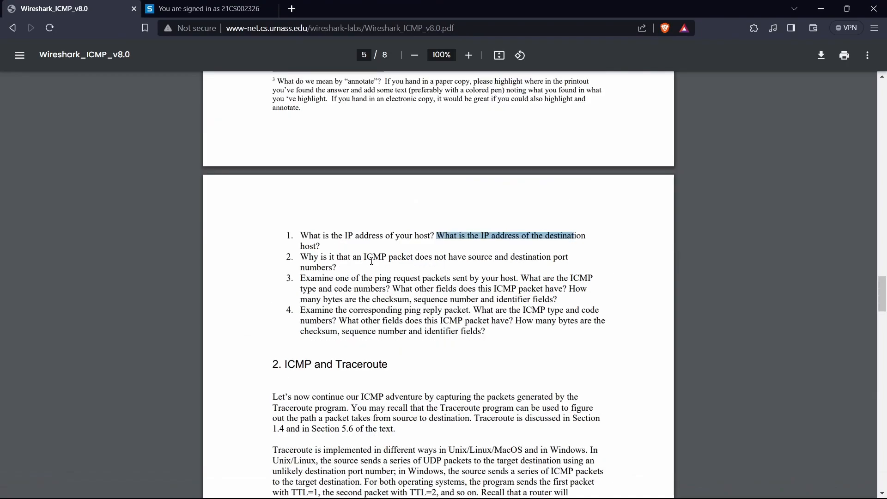
# Step: In Wireshark, collapse frame 32's Internet Protocol details and expand its Internet Control Message Protocol section to examine the type and code
pyautogui.click(821, 9)
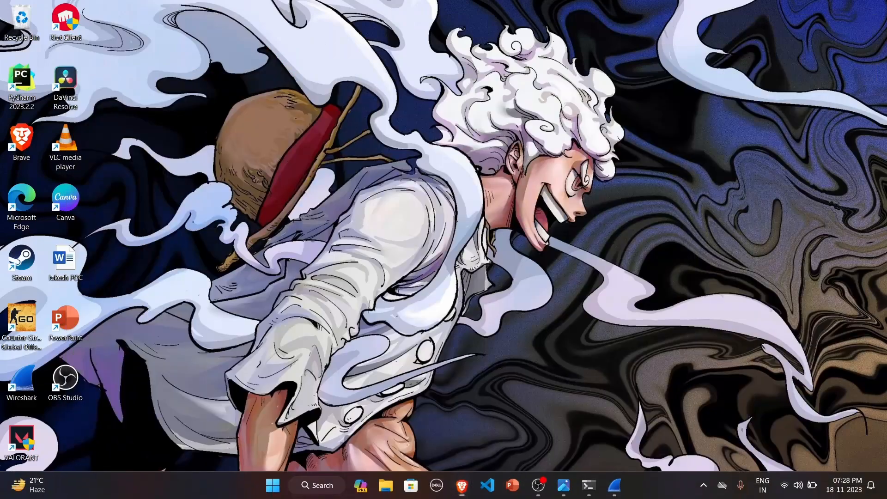
pyautogui.click(603, 484)
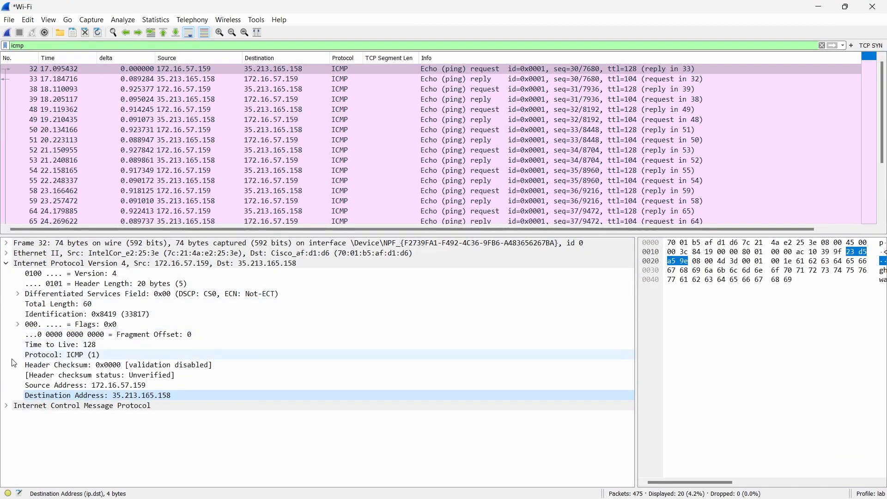
pyautogui.click(7, 263)
pyautogui.click(6, 273)
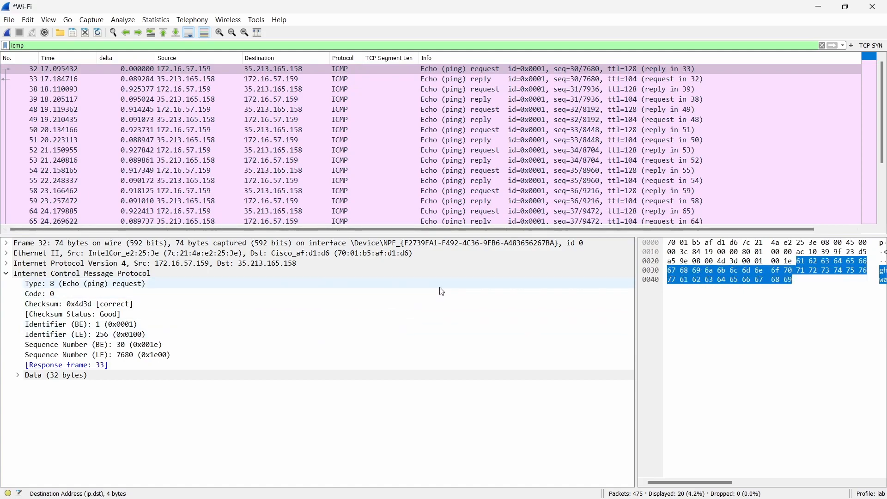
# Step: Check question 3 on the ping request fields in the lab PDF, and return to frame 32's ICMP details in Wireshark
pyautogui.moveTo(487, 498)
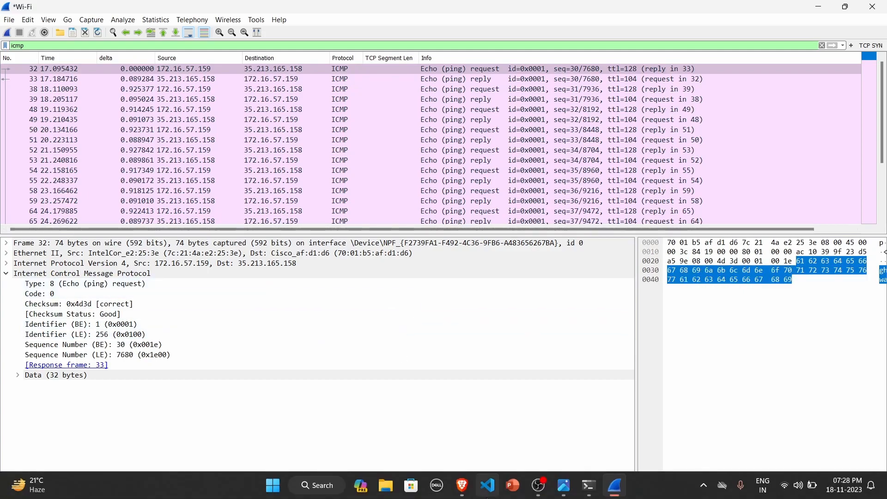
pyautogui.moveTo(462, 485)
pyautogui.click(400, 418)
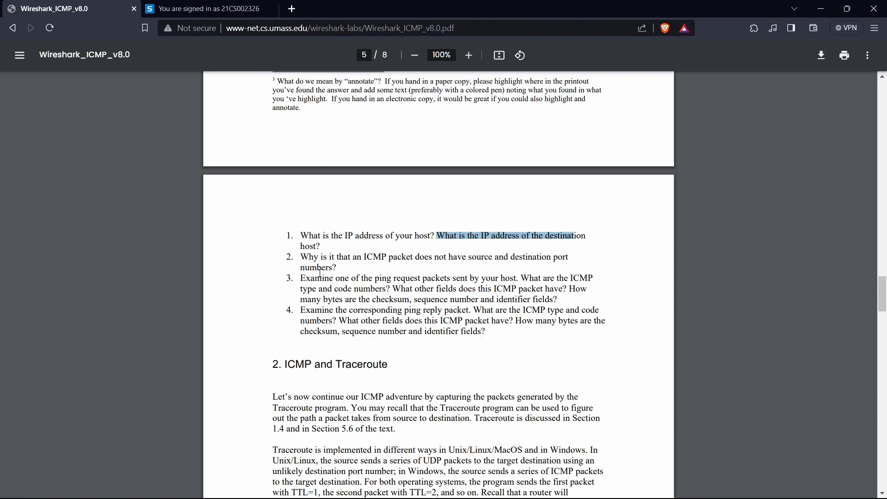
pyautogui.click(821, 9)
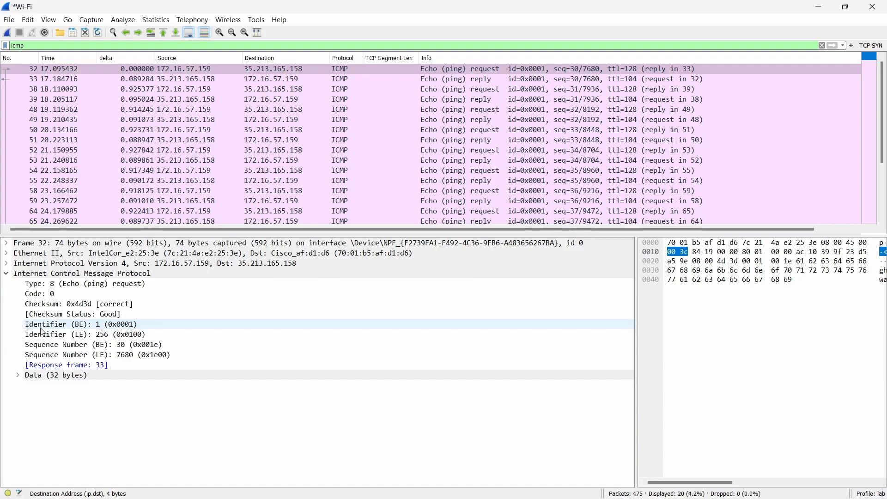
# Step: Return to the lab PDF, highlight the "ICMP and Traceroute" heading, and read the introduction and tracert instructions of section 2
pyautogui.moveTo(461, 485)
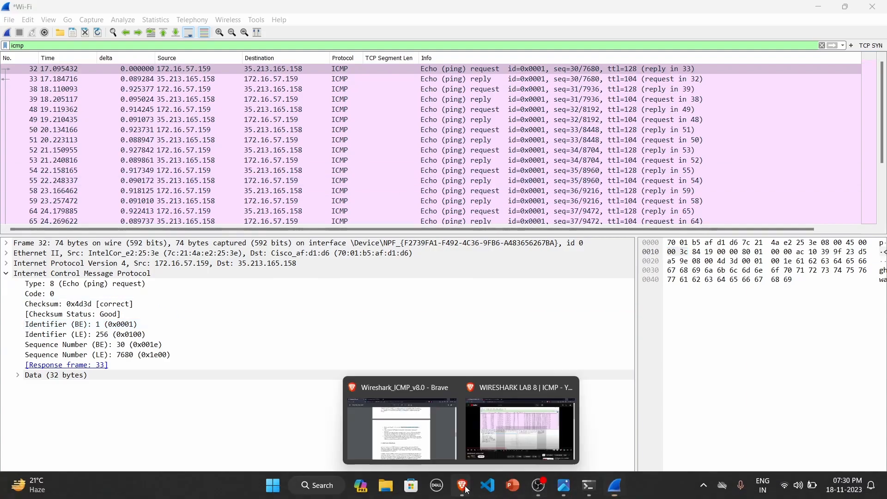
pyautogui.click(426, 439)
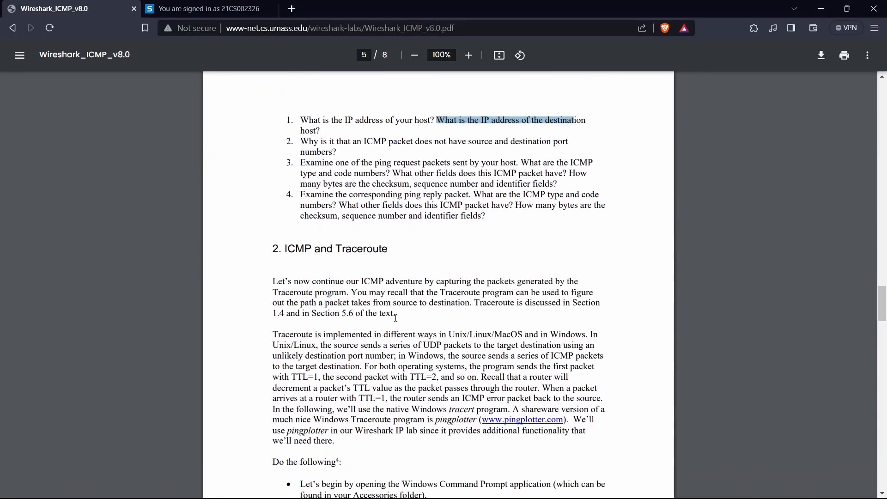
pyautogui.moveTo(286, 248); pyautogui.dragTo(401, 250)
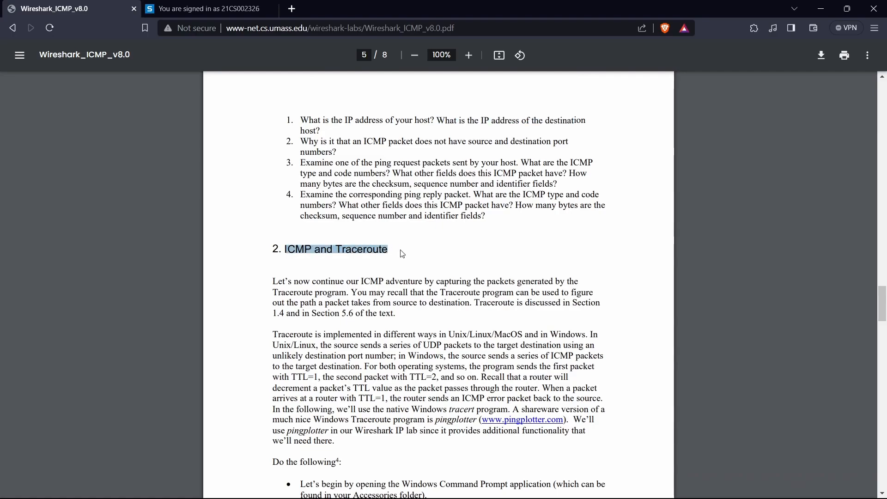
pyautogui.scroll(-3, 402, 253)
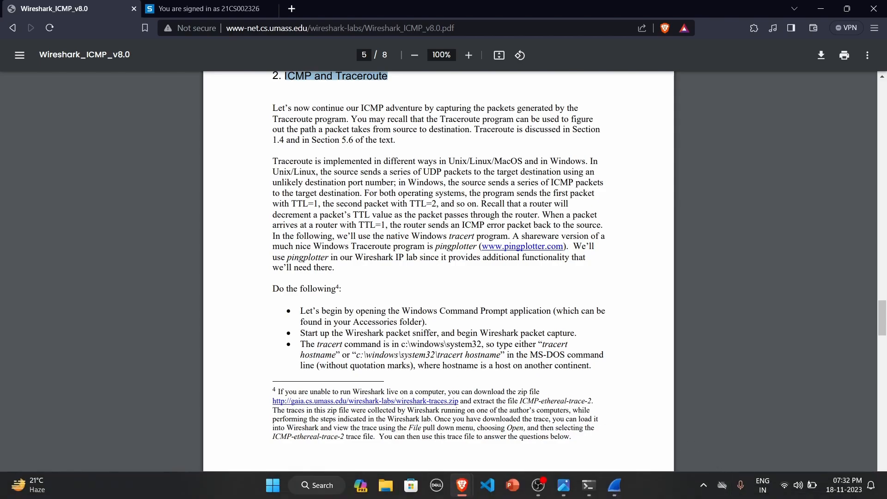
# Step: Close the Wireshark Wi-Fi capture and quit without saving its packets
pyautogui.moveTo(617, 497)
pyautogui.moveTo(657, 386)
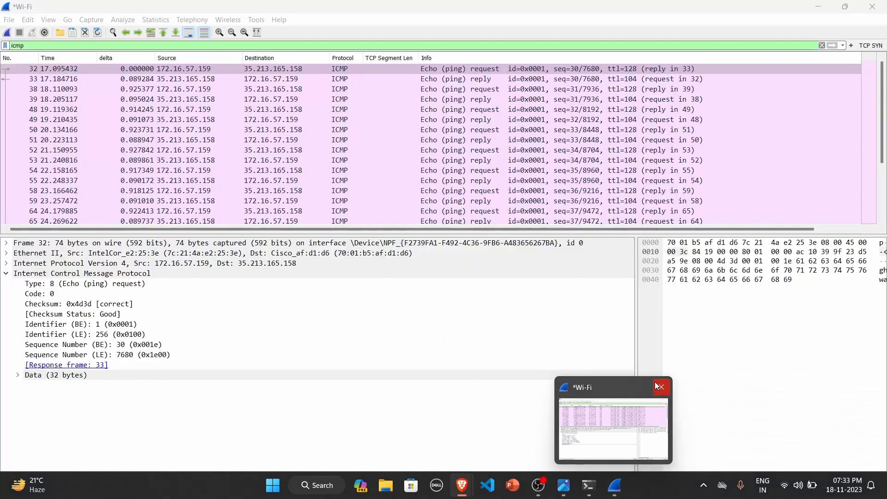
pyautogui.click(657, 387)
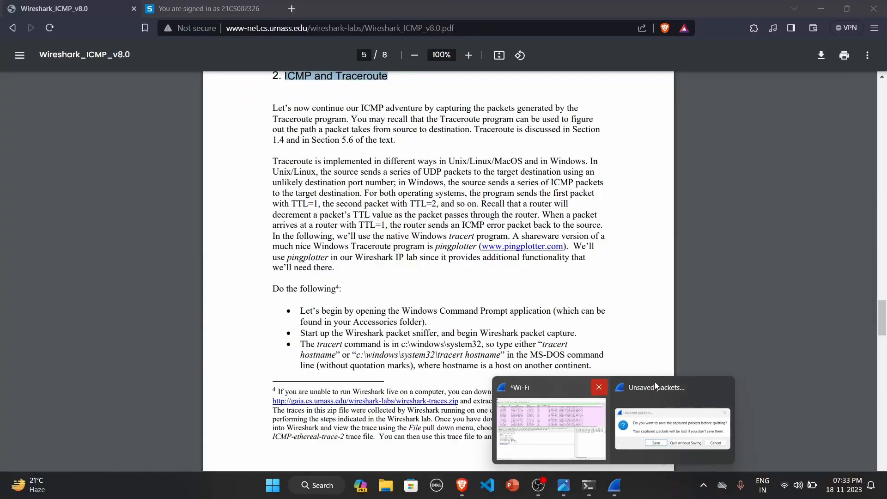
pyautogui.moveTo(681, 444)
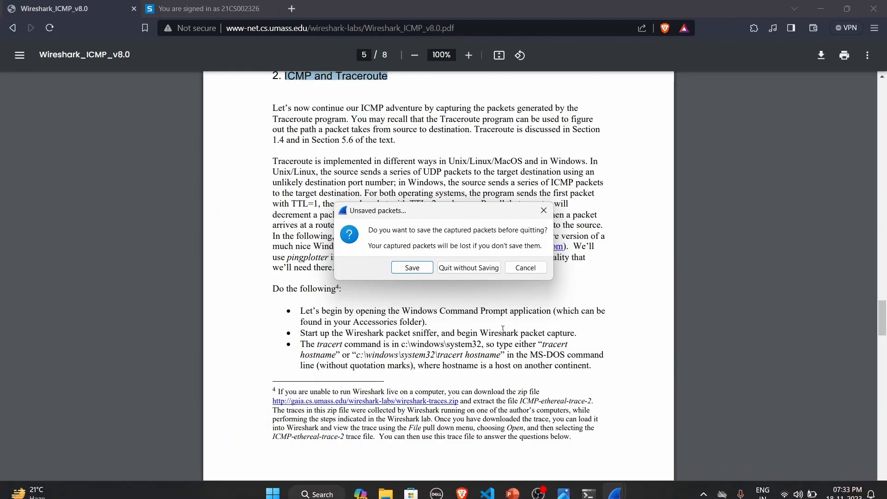
pyautogui.click(469, 267)
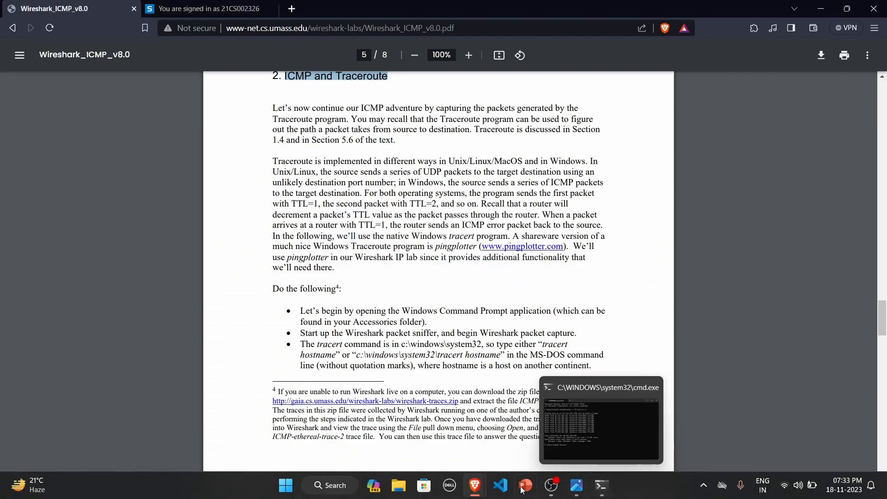
pyautogui.click(391, 494)
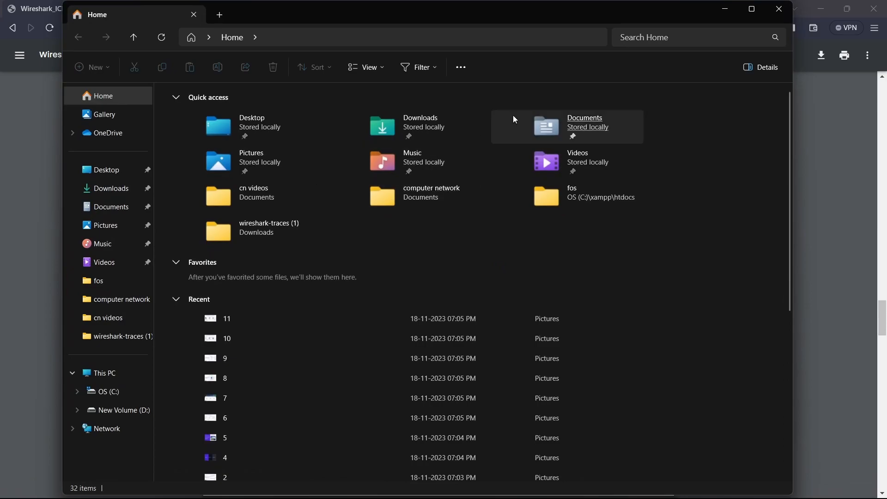
pyautogui.click(727, 9)
# Step: Relaunch Wireshark and open the capture file icmp-ethereal-trace-1 from the wireshark-traces (1) folder
pyautogui.click(346, 489)
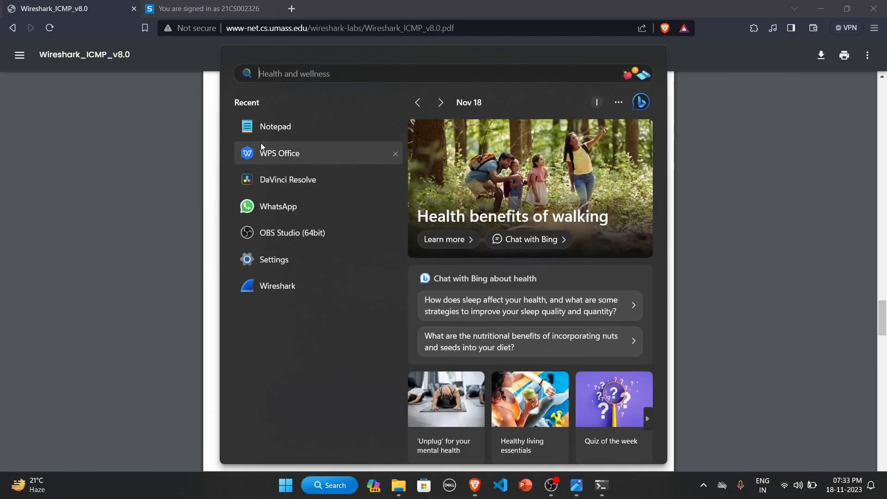
pyautogui.click(285, 286)
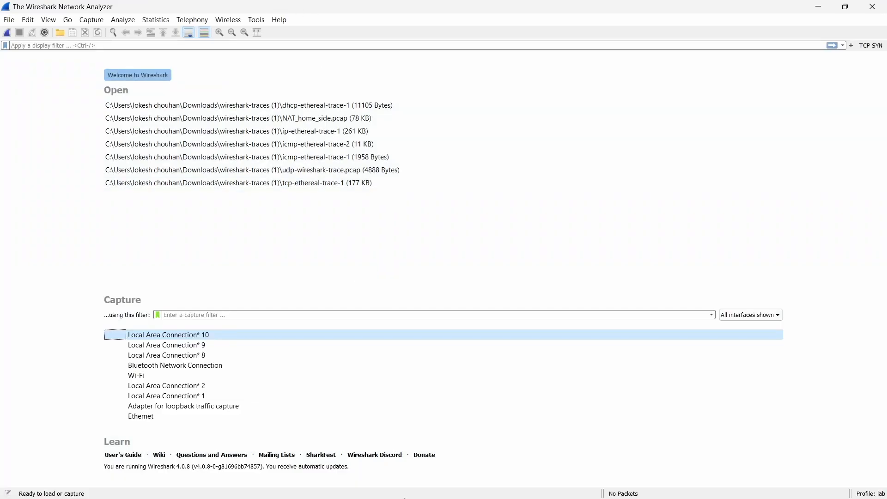
pyautogui.click(10, 19)
pyautogui.click(28, 35)
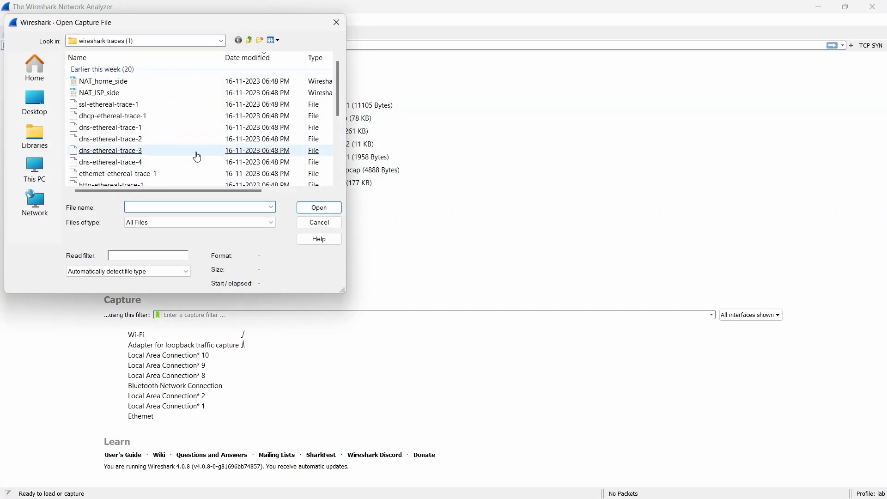
pyautogui.scroll(-2, 185, 176)
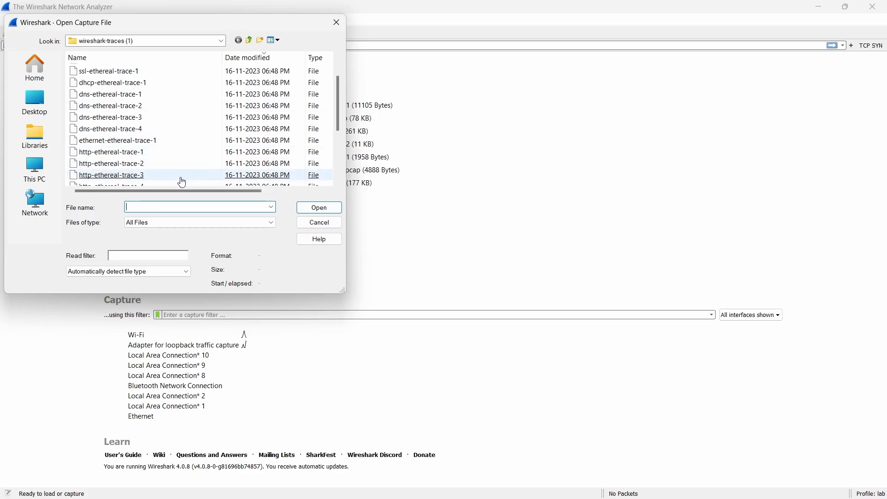
pyautogui.scroll(-1, 212, 147)
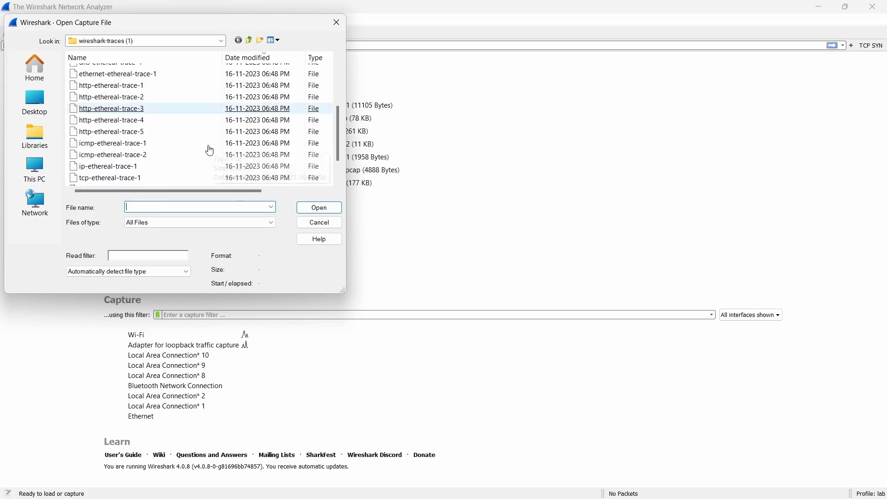
pyautogui.click(111, 143)
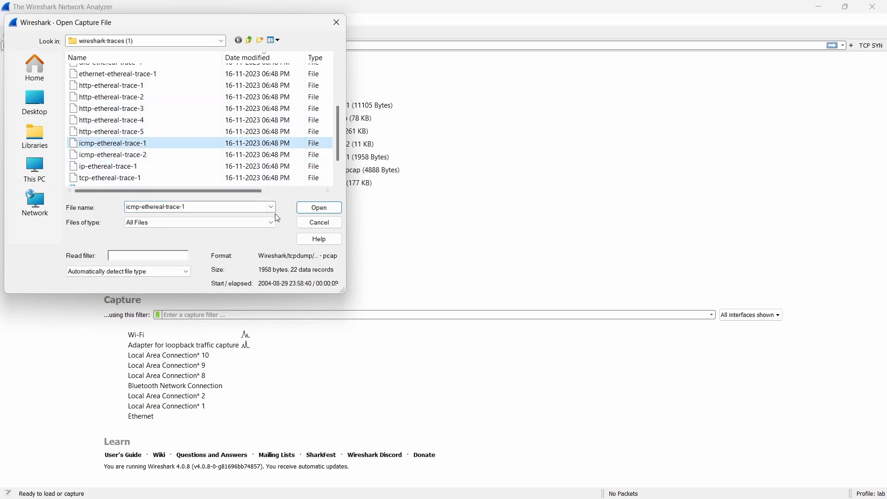
pyautogui.click(318, 206)
# Step: Minimize the icmp-ethereal-trace-1 window and launch a second Wireshark window
pyautogui.click(819, 6)
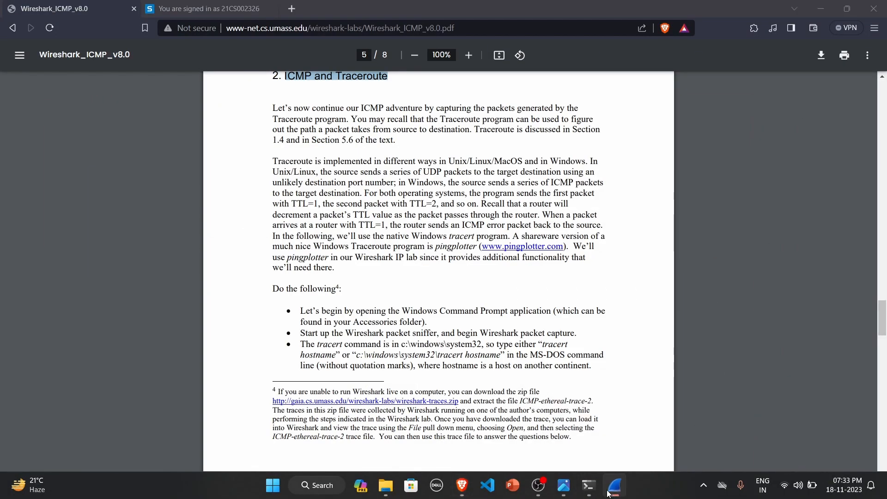
pyautogui.rightClick(608, 492)
pyautogui.click(581, 419)
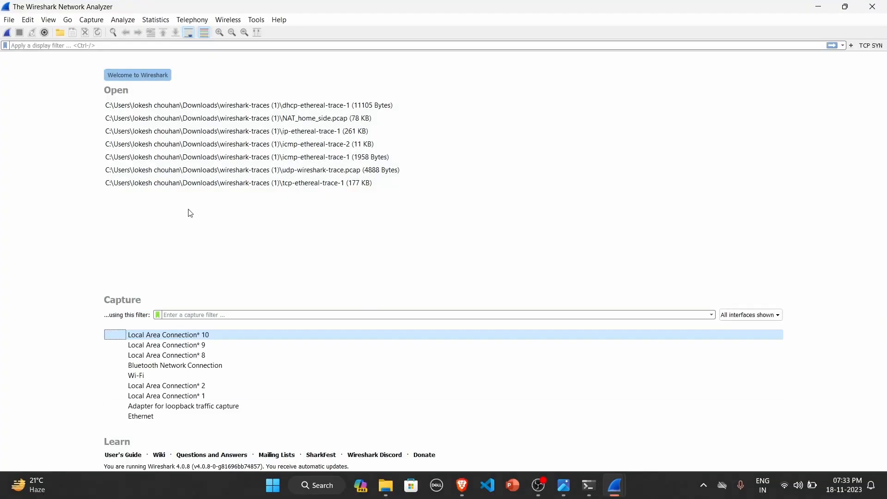
pyautogui.click(7, 33)
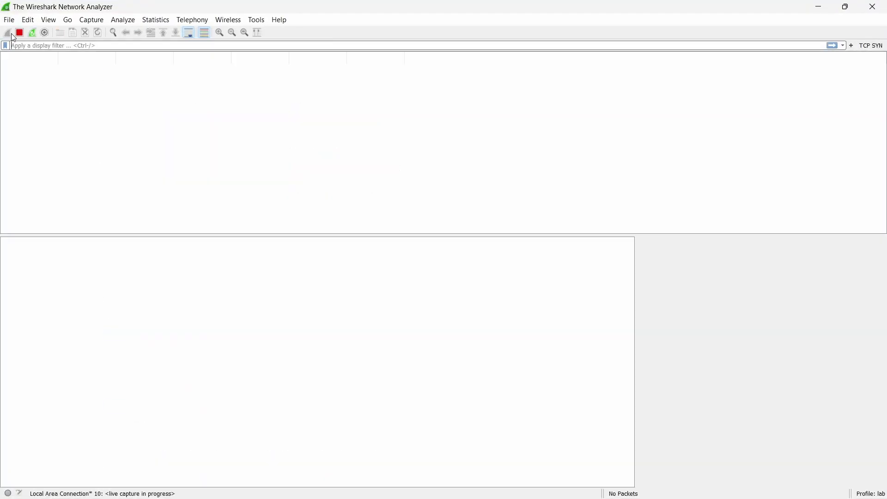
pyautogui.click(21, 32)
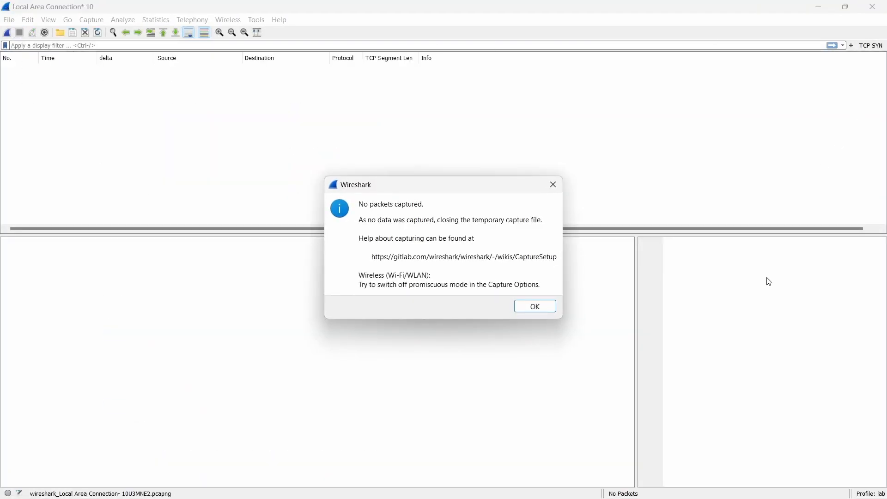
pyautogui.click(549, 307)
# Step: Open the capture file icmp-ethereal-trace-2 from the wireshark-traces (1) folder in the second Wireshark window
pyautogui.click(10, 21)
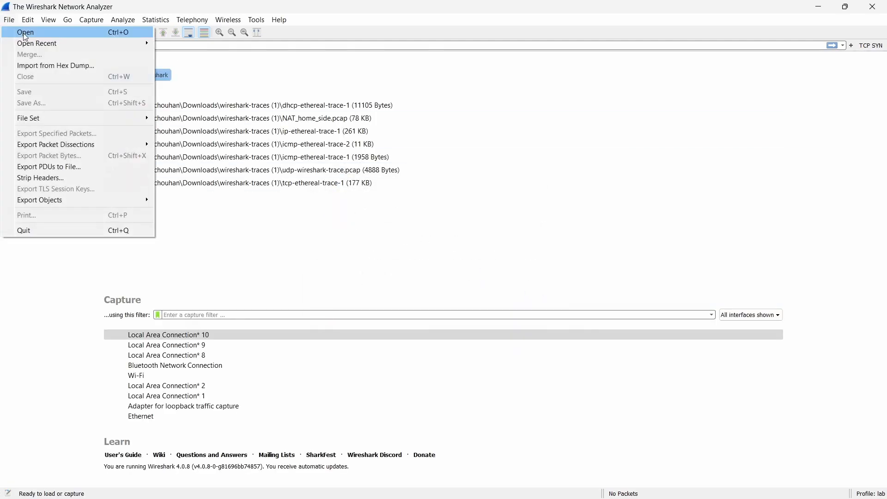
pyautogui.click(23, 33)
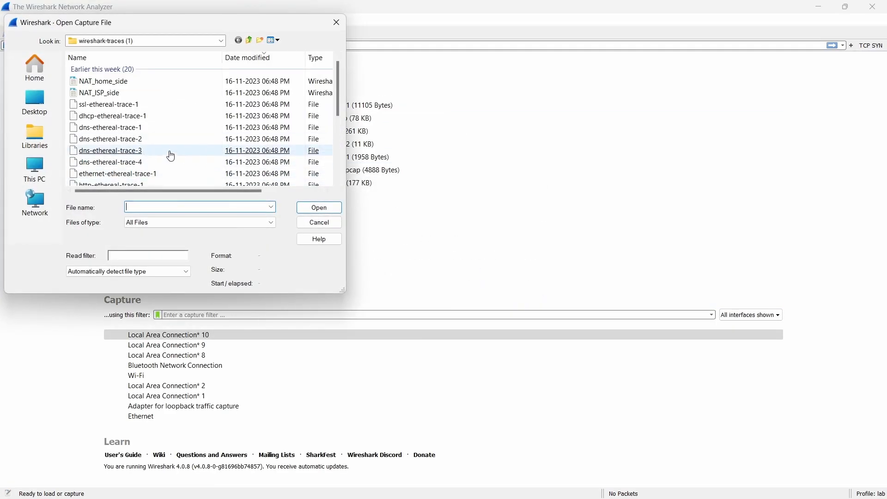
pyautogui.scroll(-3, 171, 157)
pyautogui.click(153, 155)
pyautogui.click(320, 207)
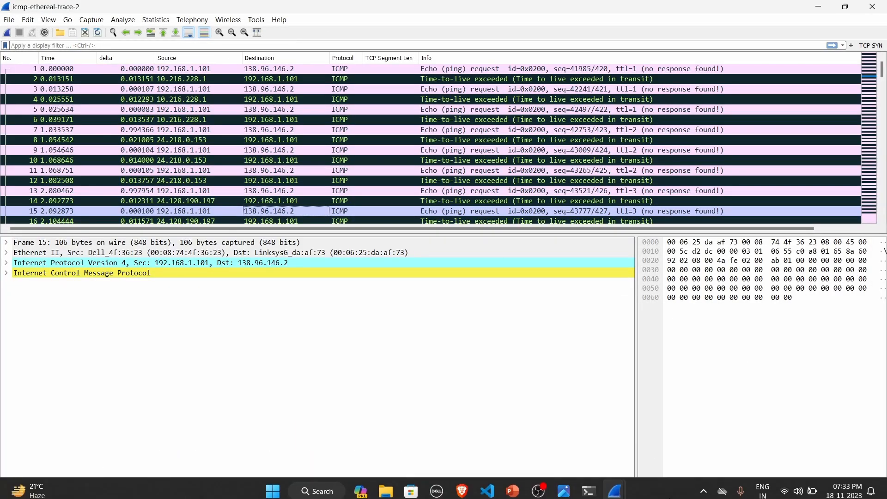
# Step: Arrange the icmp-ethereal-trace-2 and icmp-ethereal-trace-1 windows side by side, each filling half of the screen
pyautogui.moveTo(617, 490)
pyautogui.moveTo(457, 9)
pyautogui.mouseDown()
pyautogui.moveTo(462, 59)
pyautogui.moveTo(353, 46)
pyautogui.moveTo(359, 105)
pyautogui.moveTo(359, 47)
pyautogui.moveTo(336, 33)
pyautogui.mouseUp()
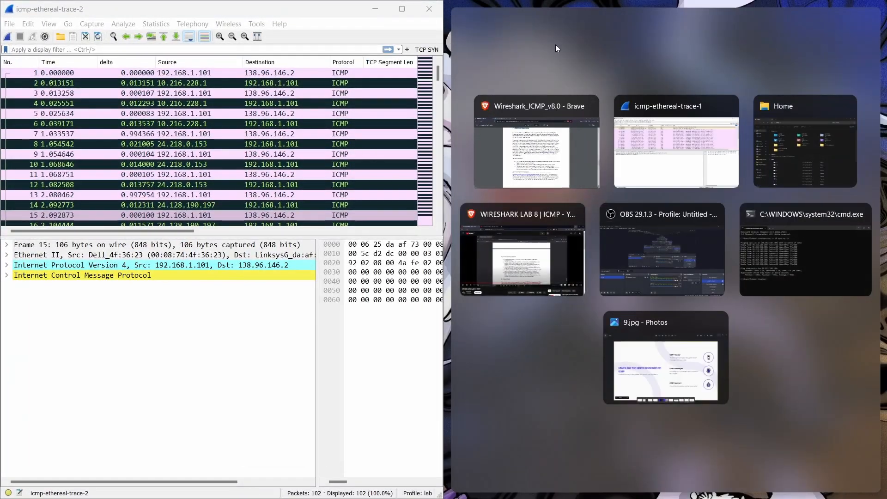
pyautogui.click(656, 158)
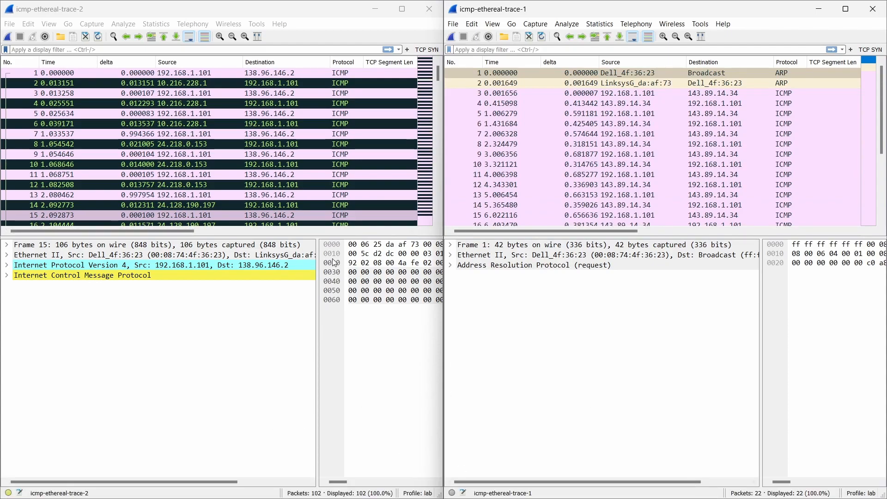
# Step: Return to the lab PDF's page 8 questions and highlight question 5 on the host and target destination IP addresses
pyautogui.click(462, 485)
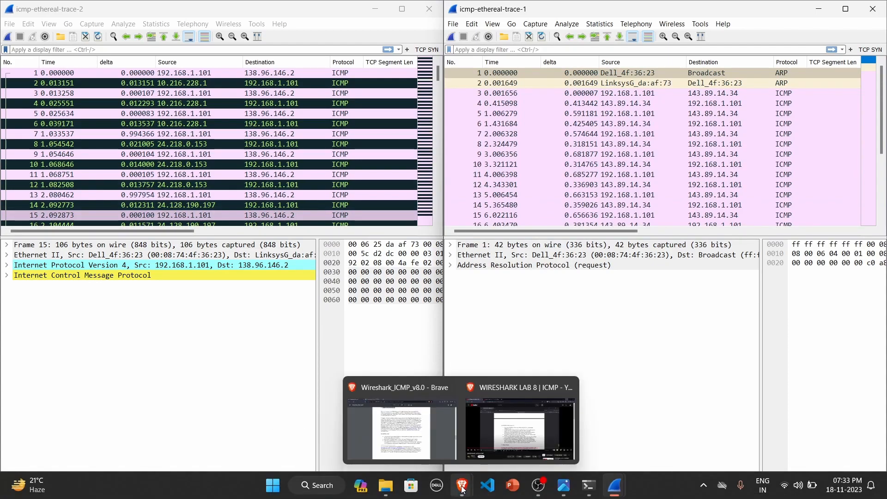
pyautogui.click(400, 420)
pyautogui.scroll(-18, 425, 297)
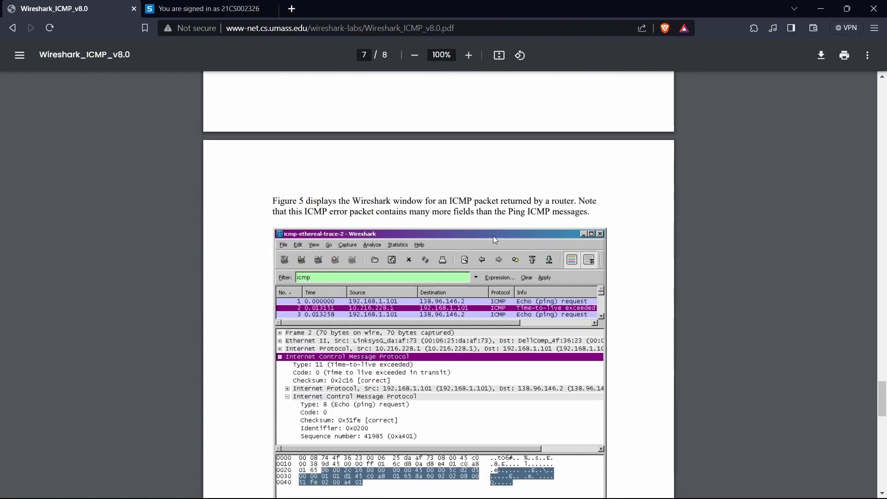
pyautogui.scroll(-6, 494, 233)
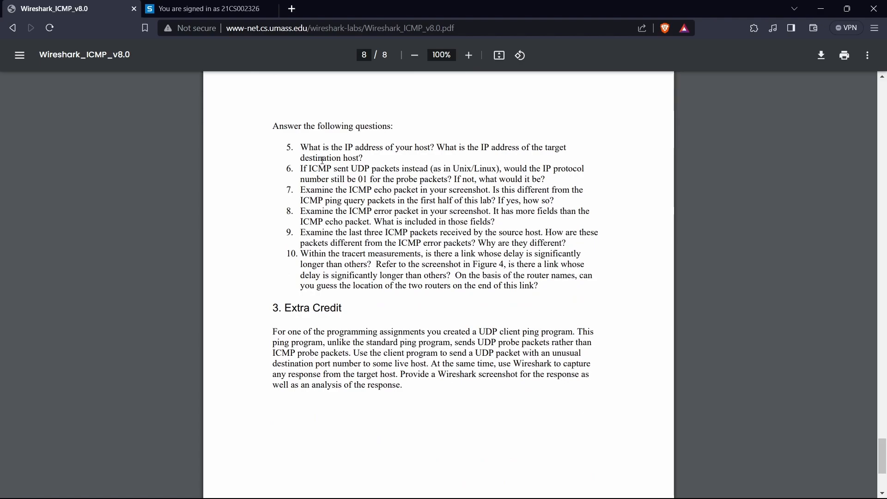
pyautogui.moveTo(295, 148); pyautogui.dragTo(566, 152)
pyautogui.moveTo(301, 159); pyautogui.dragTo(360, 161)
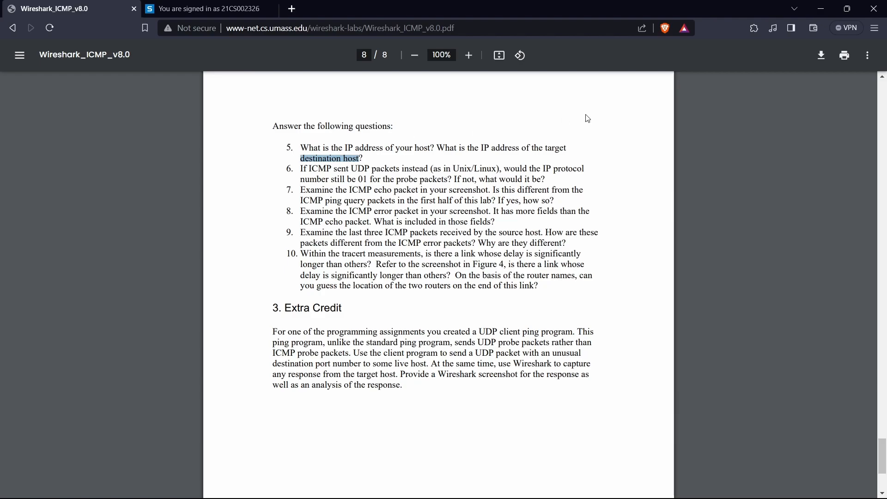
# Step: Return to Wireshark, select packet 3 in icmp-ethereal-trace-1, and expand its Internet Protocol Version 4 details to examine the addresses
pyautogui.click(822, 9)
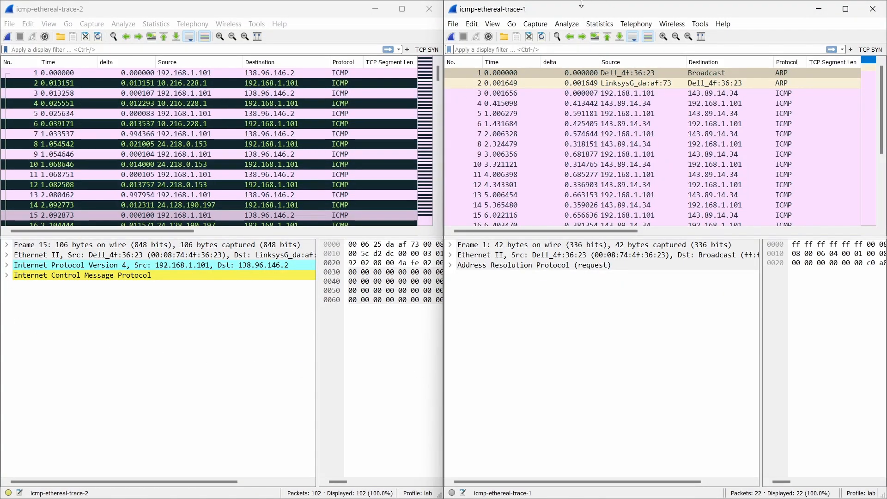
pyautogui.click(801, 92)
pyautogui.click(451, 265)
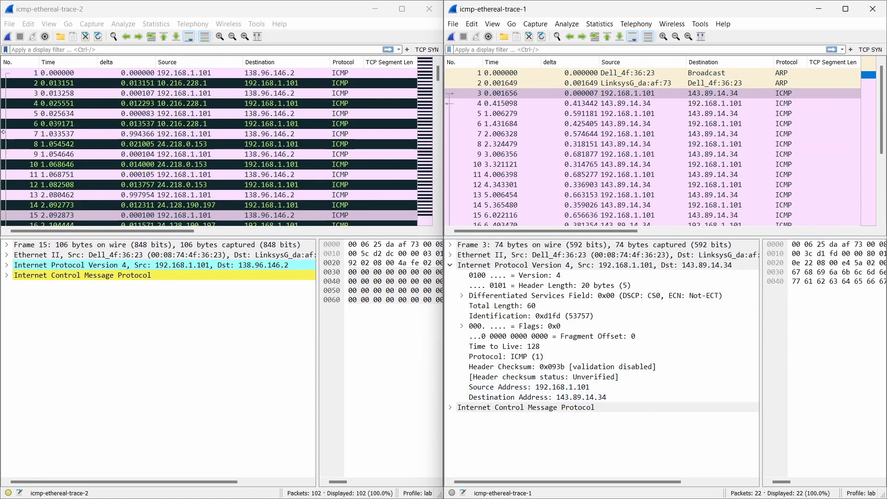
# Step: Select packet 1 in icmp-ethereal-trace-2 and expand its Internet Protocol Version 4 details to examine the source and destination addresses
pyautogui.click(49, 11)
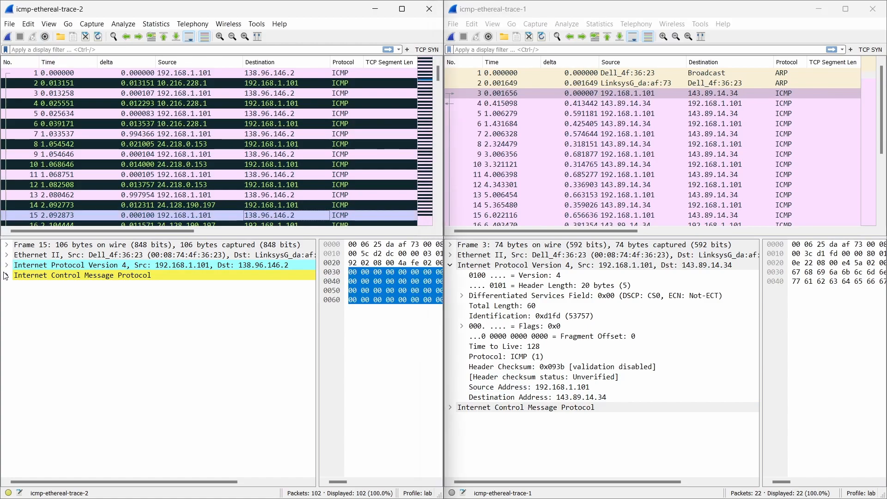
pyautogui.click(334, 77)
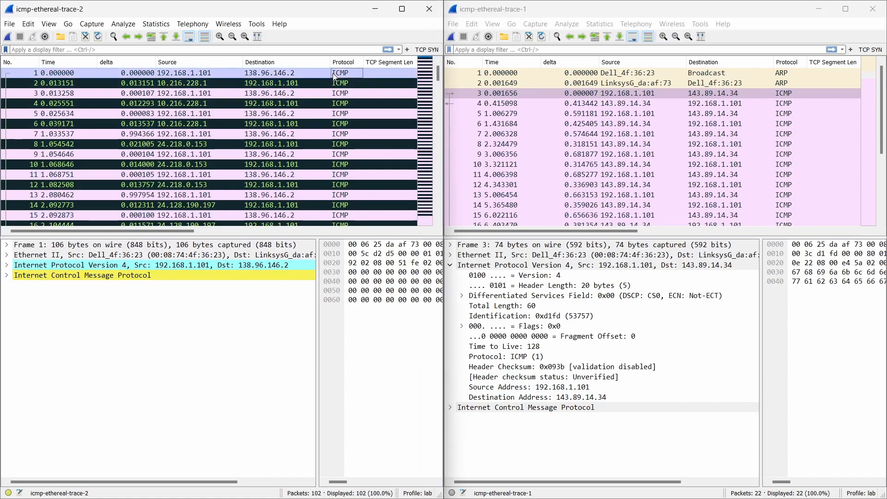
pyautogui.click(6, 275)
pyautogui.click(6, 276)
pyautogui.click(7, 265)
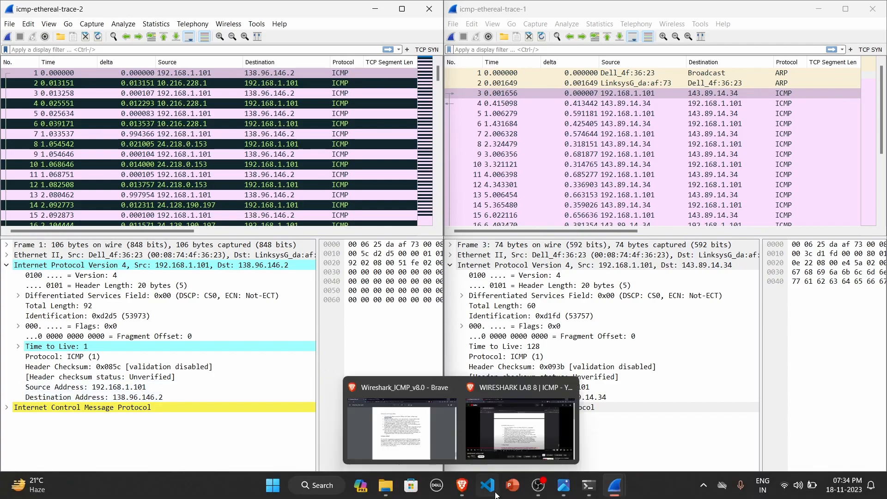
# Step: Highlight question 6 on the IP protocol number for UDP probe packets in the lab PDF, and return to the Wireshark windows
pyautogui.moveTo(465, 494)
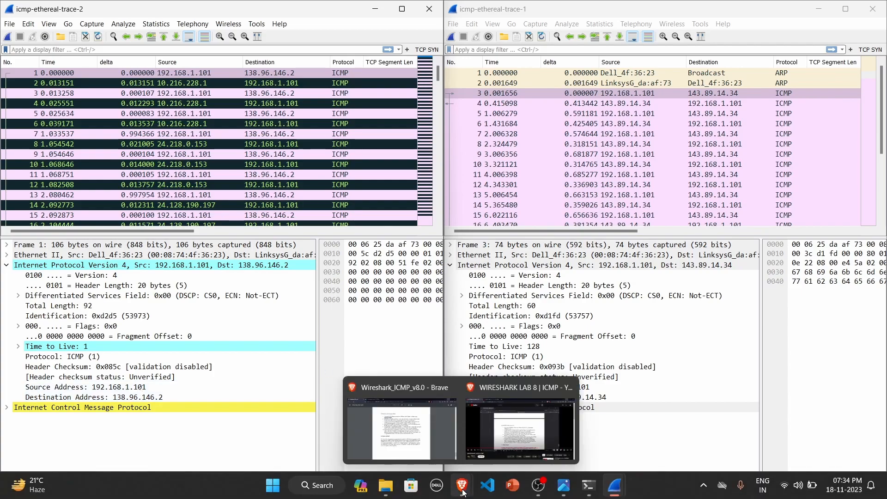
pyautogui.click(401, 435)
pyautogui.moveTo(309, 170); pyautogui.dragTo(583, 171)
pyautogui.moveTo(301, 180); pyautogui.dragTo(450, 181)
pyautogui.click(821, 9)
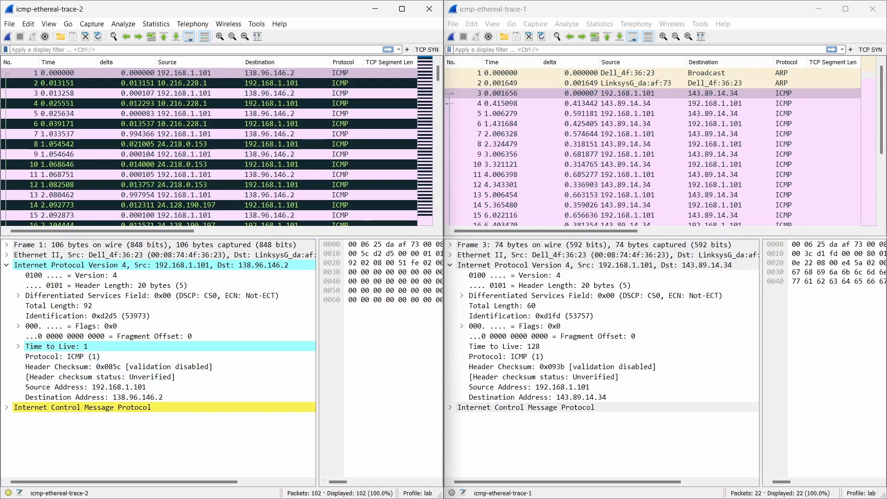
# Step: Switch to the lab PDF, highlight question 8 on the extra fields in the ICMP error packet, and return to the Wireshark windows
pyautogui.moveTo(461, 486)
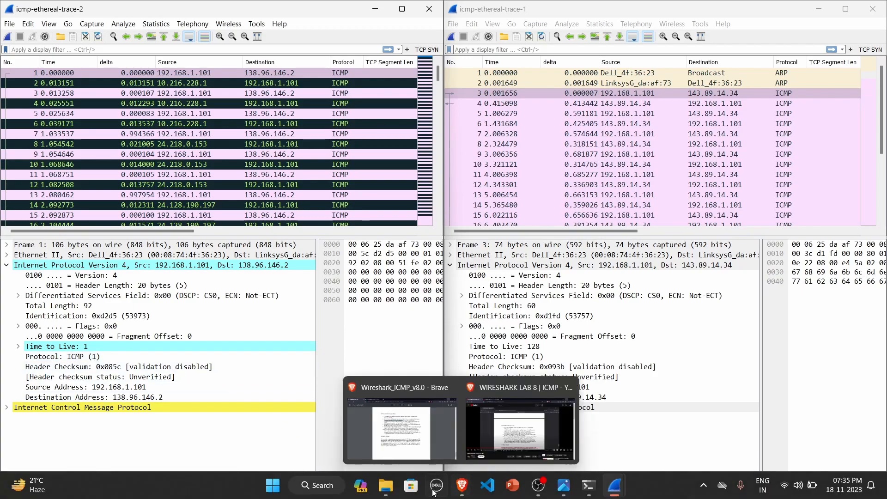
pyautogui.click(369, 425)
pyautogui.click(272, 209)
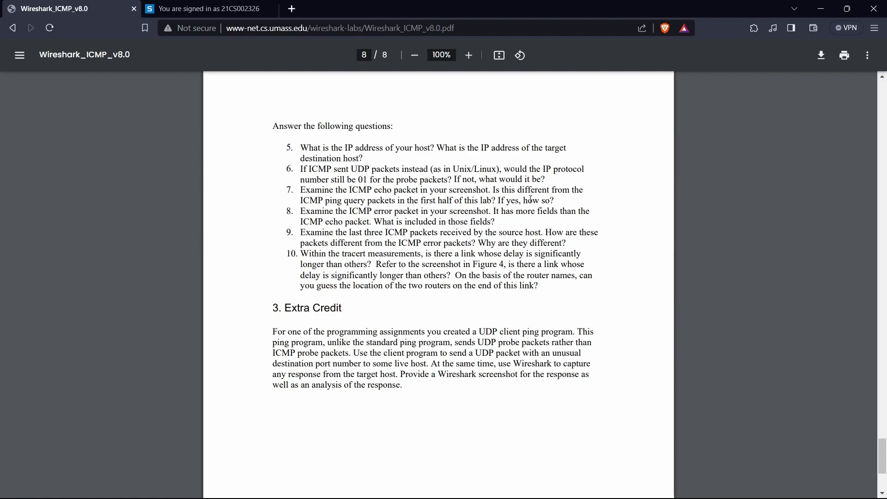
pyautogui.moveTo(301, 213); pyautogui.dragTo(589, 214)
pyautogui.moveTo(292, 221); pyautogui.dragTo(473, 223)
pyautogui.click(821, 9)
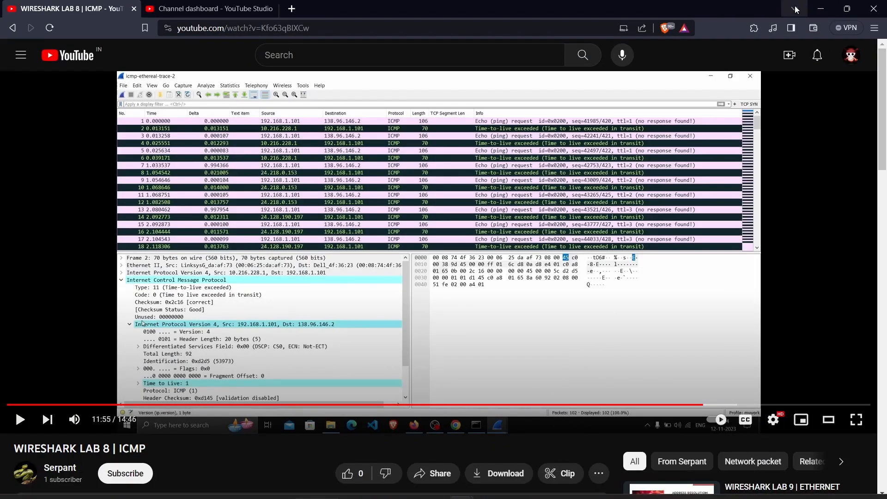
pyautogui.click(821, 8)
# Step: In icmp-ethereal-trace-2, compare the Internet Control Message Protocol fields of echo packet 1 with those of error packet 2
pyautogui.click(340, 73)
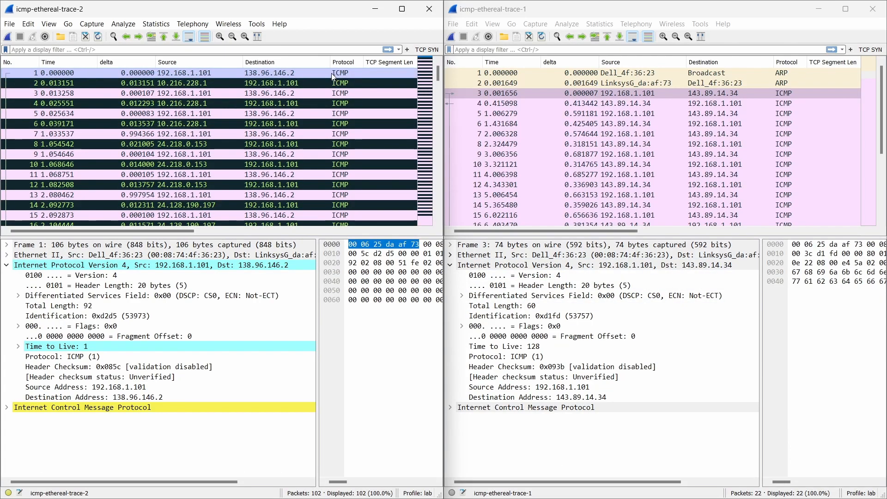
pyautogui.click(7, 265)
pyautogui.click(6, 275)
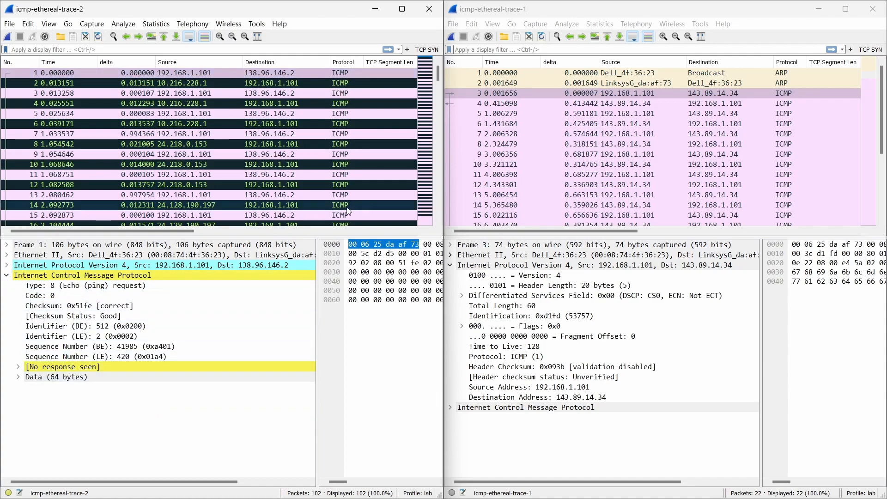
pyautogui.click(281, 84)
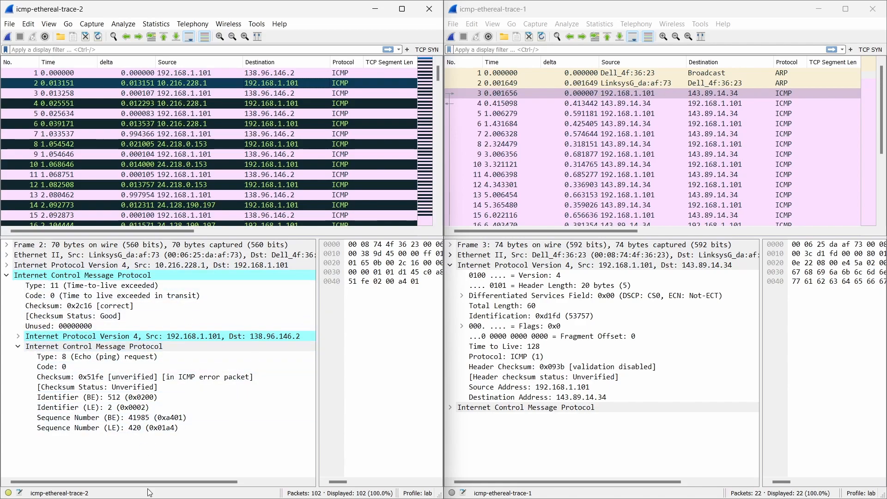
# Step: Return to the lab PDF and highlight question 9 on how the last three received ICMP packets differ from the error packets
pyautogui.moveTo(513, 495)
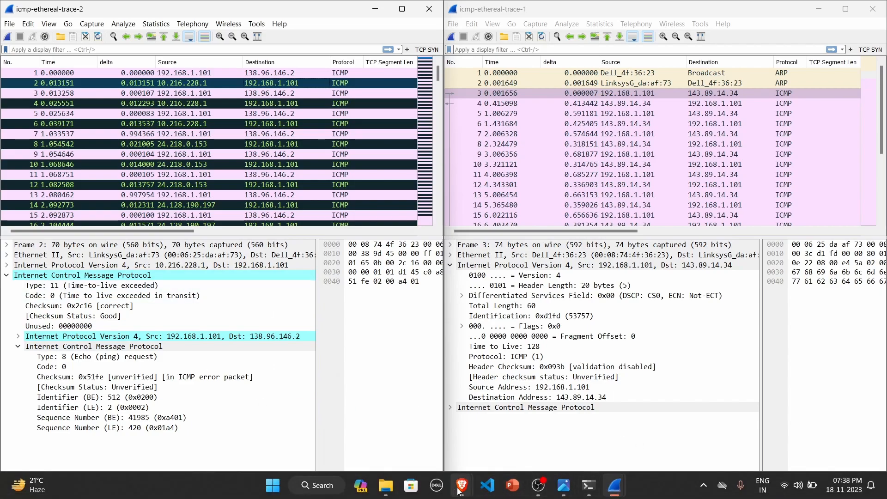
pyautogui.moveTo(459, 491)
pyautogui.click(370, 351)
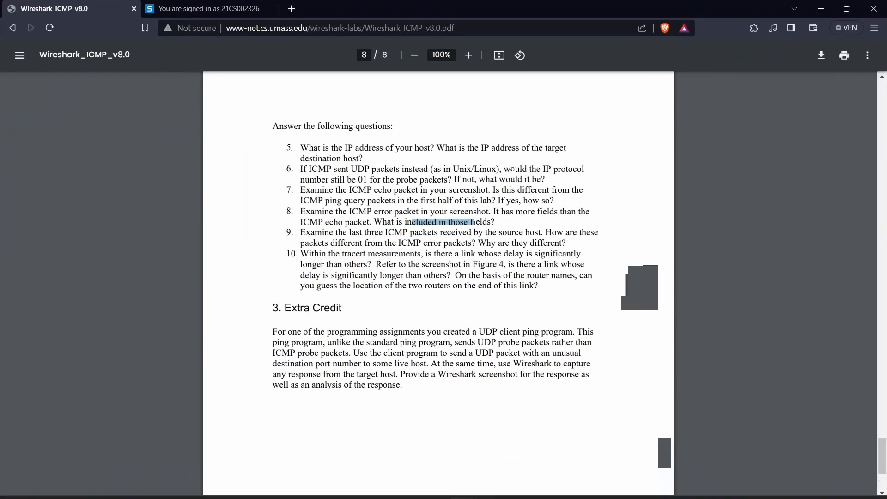
pyautogui.moveTo(300, 233); pyautogui.dragTo(594, 233)
pyautogui.moveTo(300, 243); pyautogui.dragTo(557, 245)
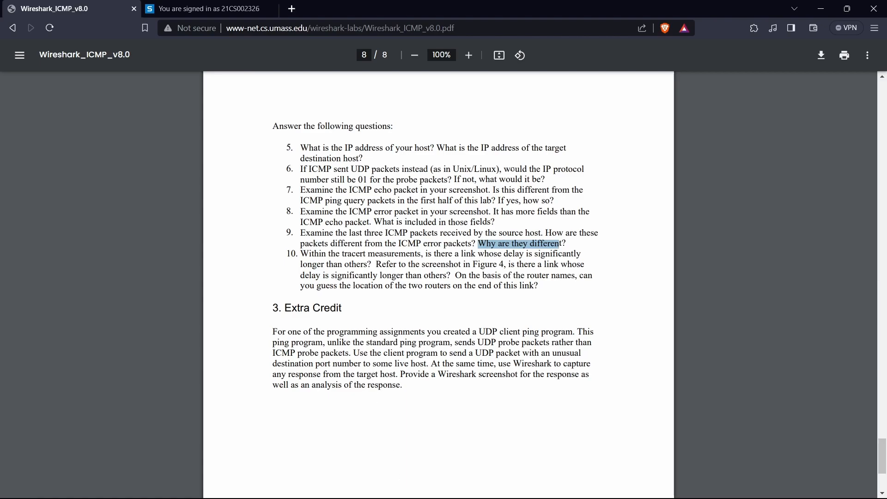
# Step: Back in Wireshark, examine the ICMP details and Info column of the last three echo replies, packets 98, 100 and 102, in icmp-ethereal-trace-2
pyautogui.moveTo(456, 485)
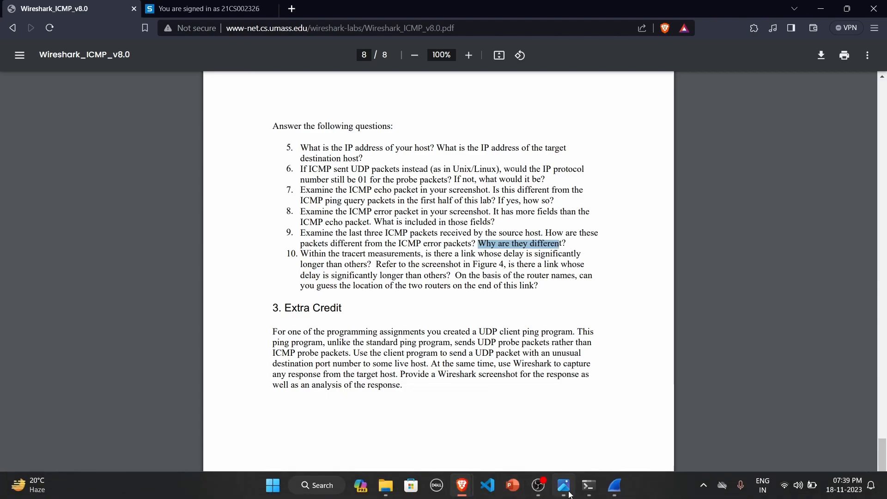
pyautogui.moveTo(615, 485)
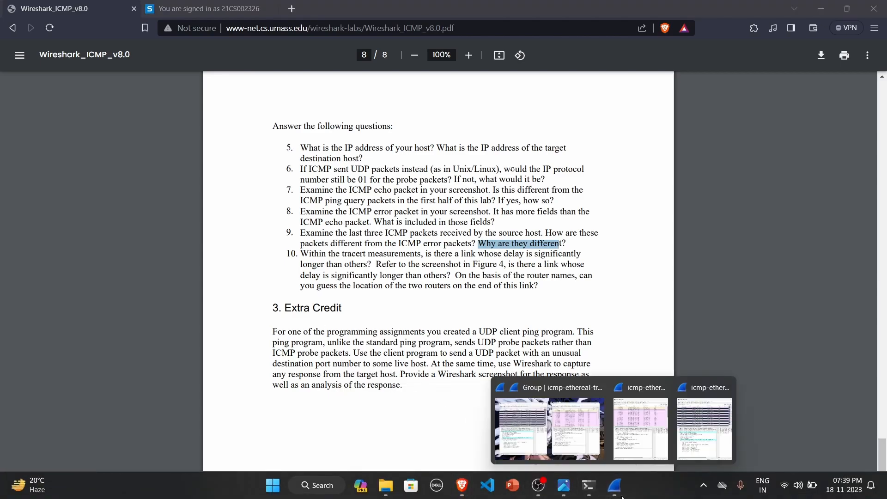
pyautogui.click(578, 416)
pyautogui.scroll(-20, 237, 88)
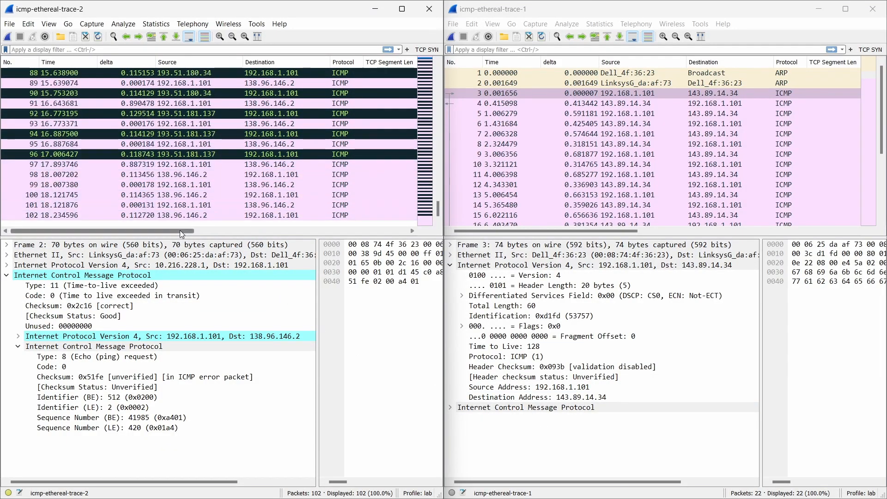
pyautogui.moveTo(179, 231); pyautogui.dragTo(274, 230)
pyautogui.click(276, 206)
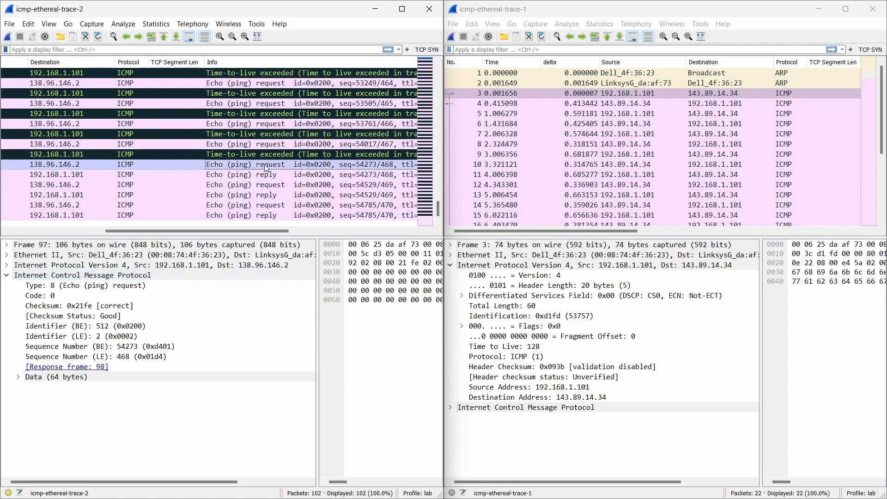
pyautogui.click(265, 176)
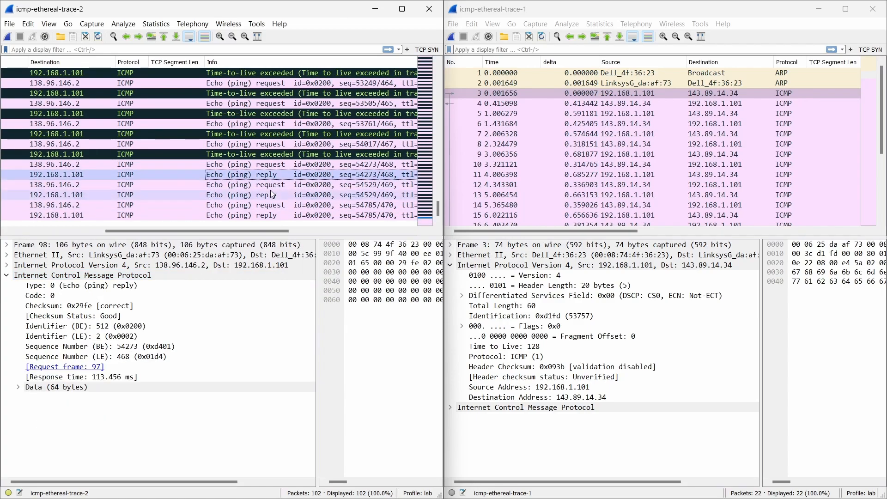
pyautogui.click(271, 196)
pyautogui.click(272, 215)
pyautogui.click(251, 175)
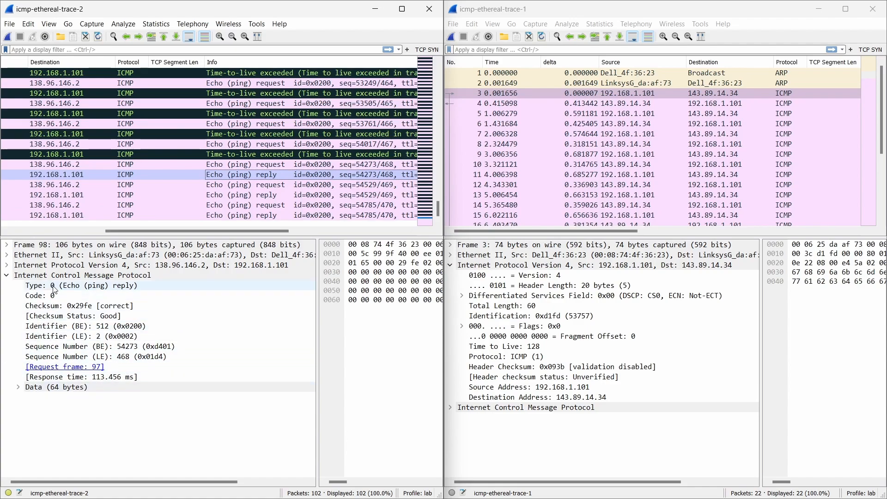
pyautogui.click(283, 196)
pyautogui.click(276, 215)
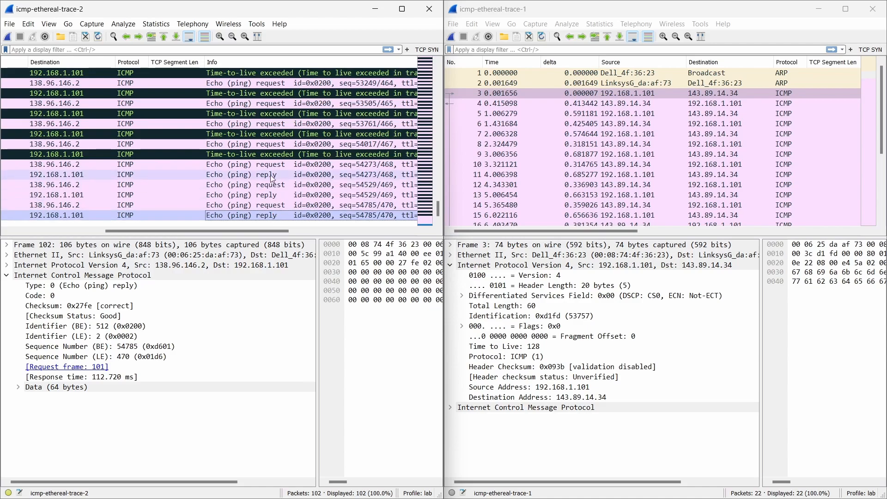
# Step: Examine the ICMP details of the last three echo requests, packets 97, 99 and 101, in icmp-ethereal-trace-2
pyautogui.click(269, 166)
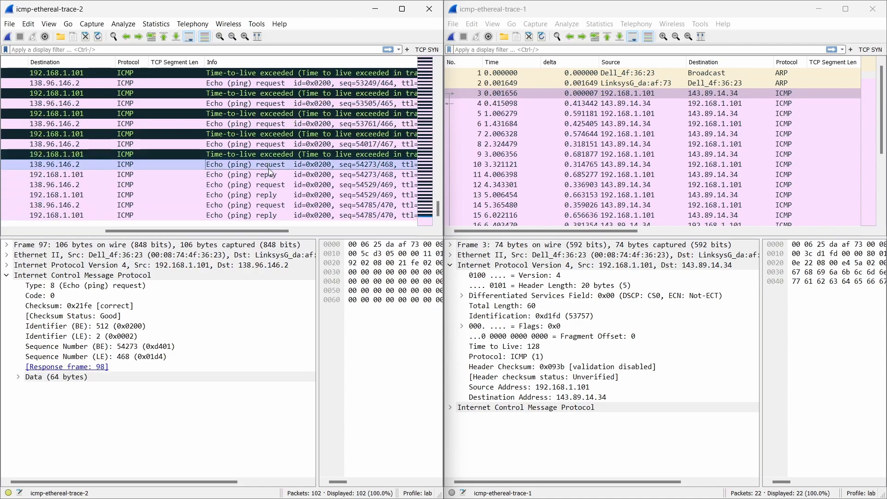
pyautogui.click(273, 184)
pyautogui.click(279, 204)
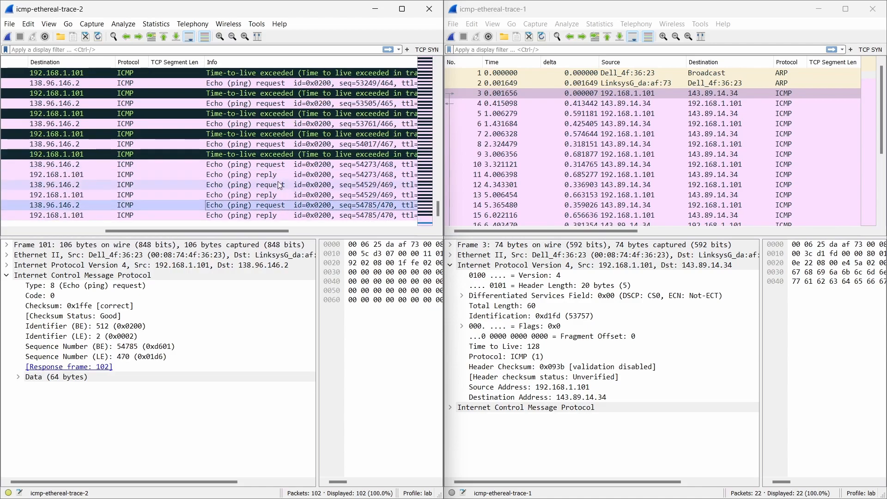
# Step: Compare the ICMP details of the time-to-live exceeded packets and echo requests among packets 89 to 97 of icmp-ethereal-trace-2
pyautogui.click(272, 134)
pyautogui.click(271, 124)
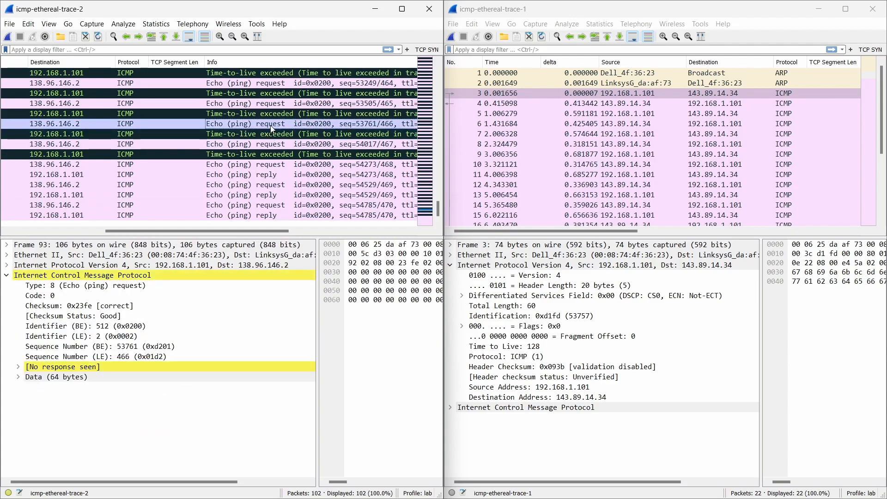
pyautogui.click(270, 114)
pyautogui.click(269, 105)
pyautogui.click(271, 123)
pyautogui.click(271, 143)
pyautogui.click(270, 123)
pyautogui.click(269, 103)
pyautogui.click(268, 85)
pyautogui.click(269, 105)
pyautogui.click(274, 135)
pyautogui.click(273, 153)
pyautogui.click(273, 164)
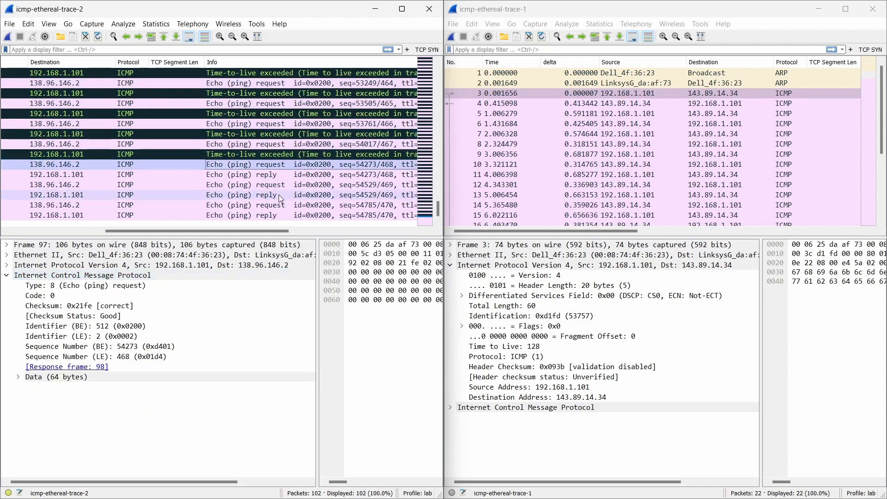
# Step: Review the closing request and reply packets from 98 onward, ending on echo reply packet 102 in icmp-ethereal-trace-2
pyautogui.click(264, 175)
pyautogui.click(264, 185)
pyautogui.click(264, 194)
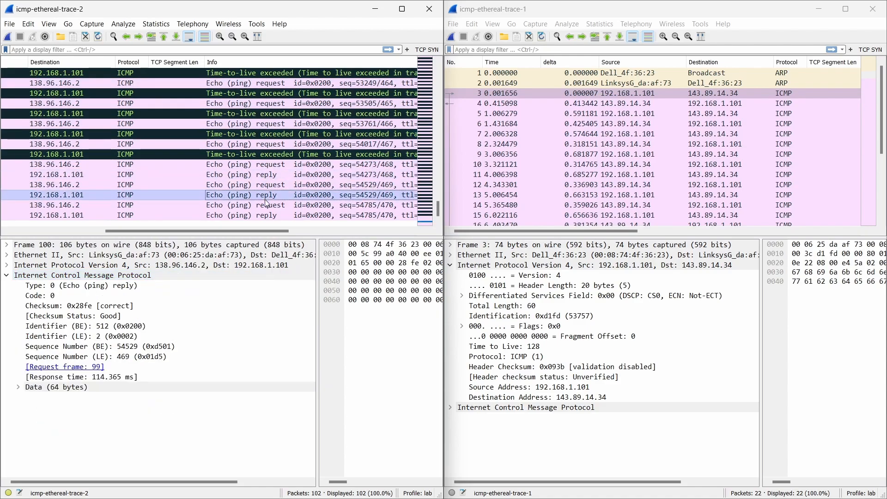
pyautogui.click(263, 215)
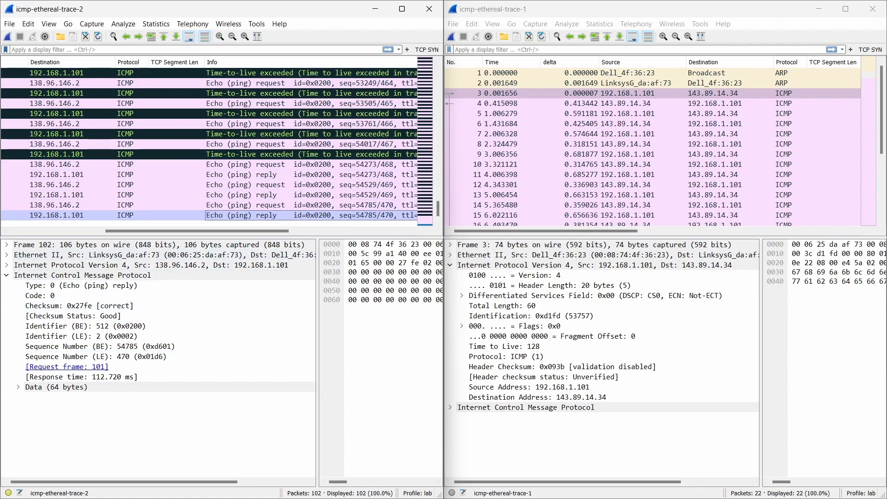
# Step: Switch to the lab PDF and go back from the page 8 questions to its first page
pyautogui.moveTo(435, 498)
pyautogui.moveTo(462, 485)
pyautogui.click(406, 446)
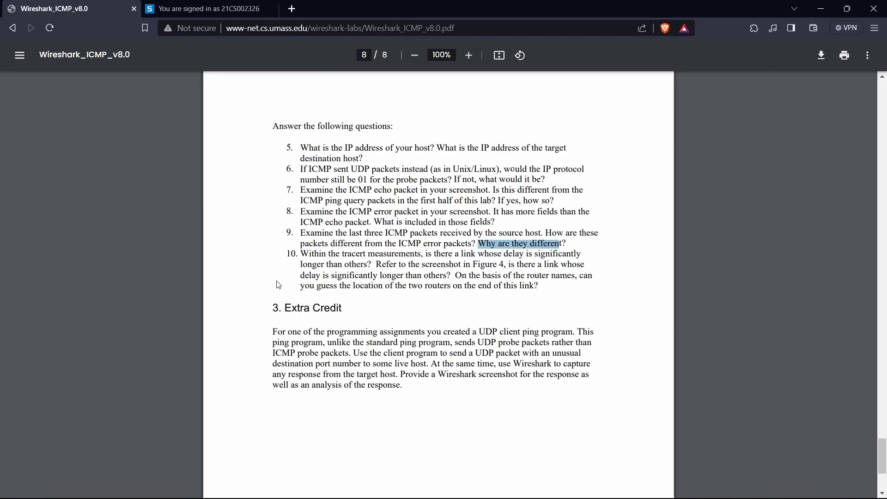
pyautogui.scroll(20, 488, 241)
pyautogui.scroll(20, 487, 242)
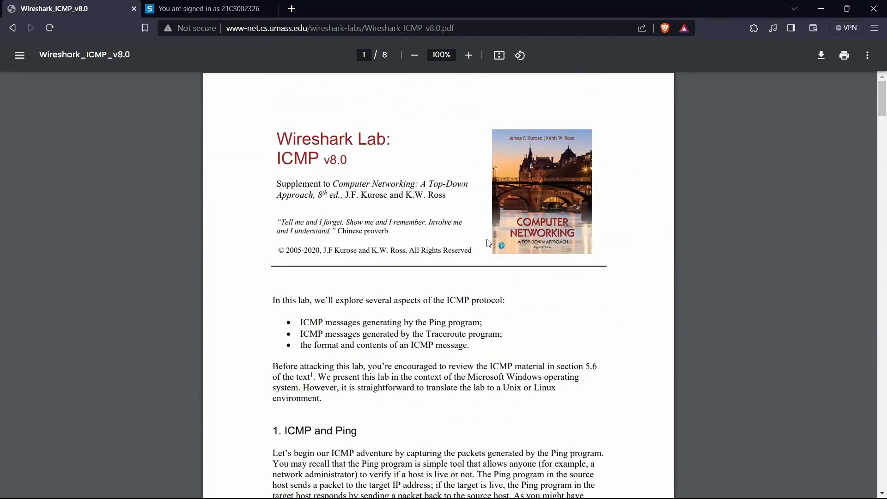